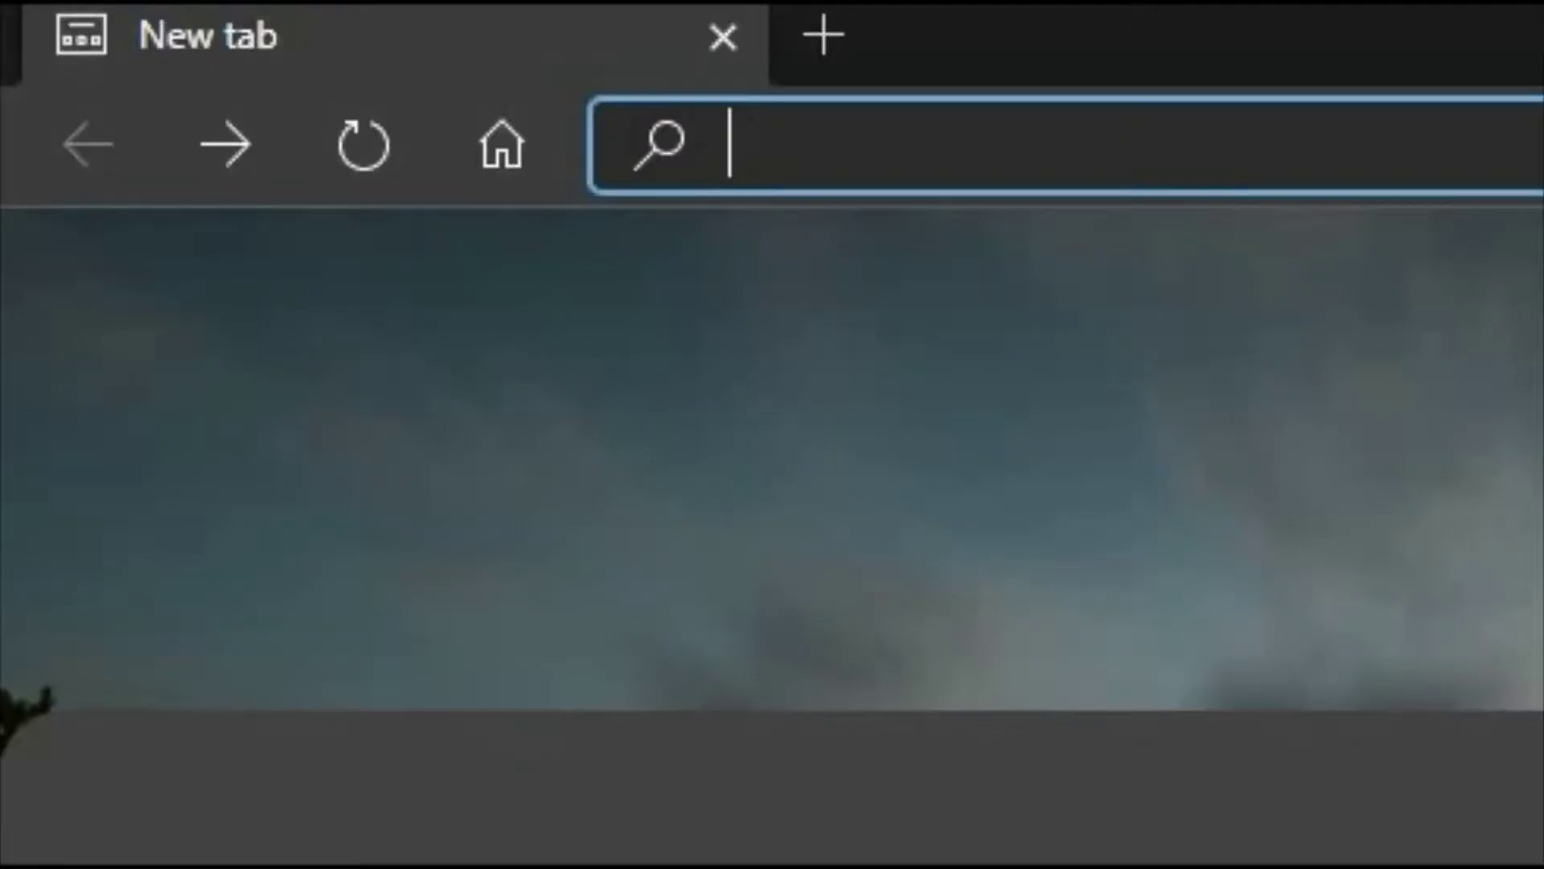
{"action": "type", "text": "www."}
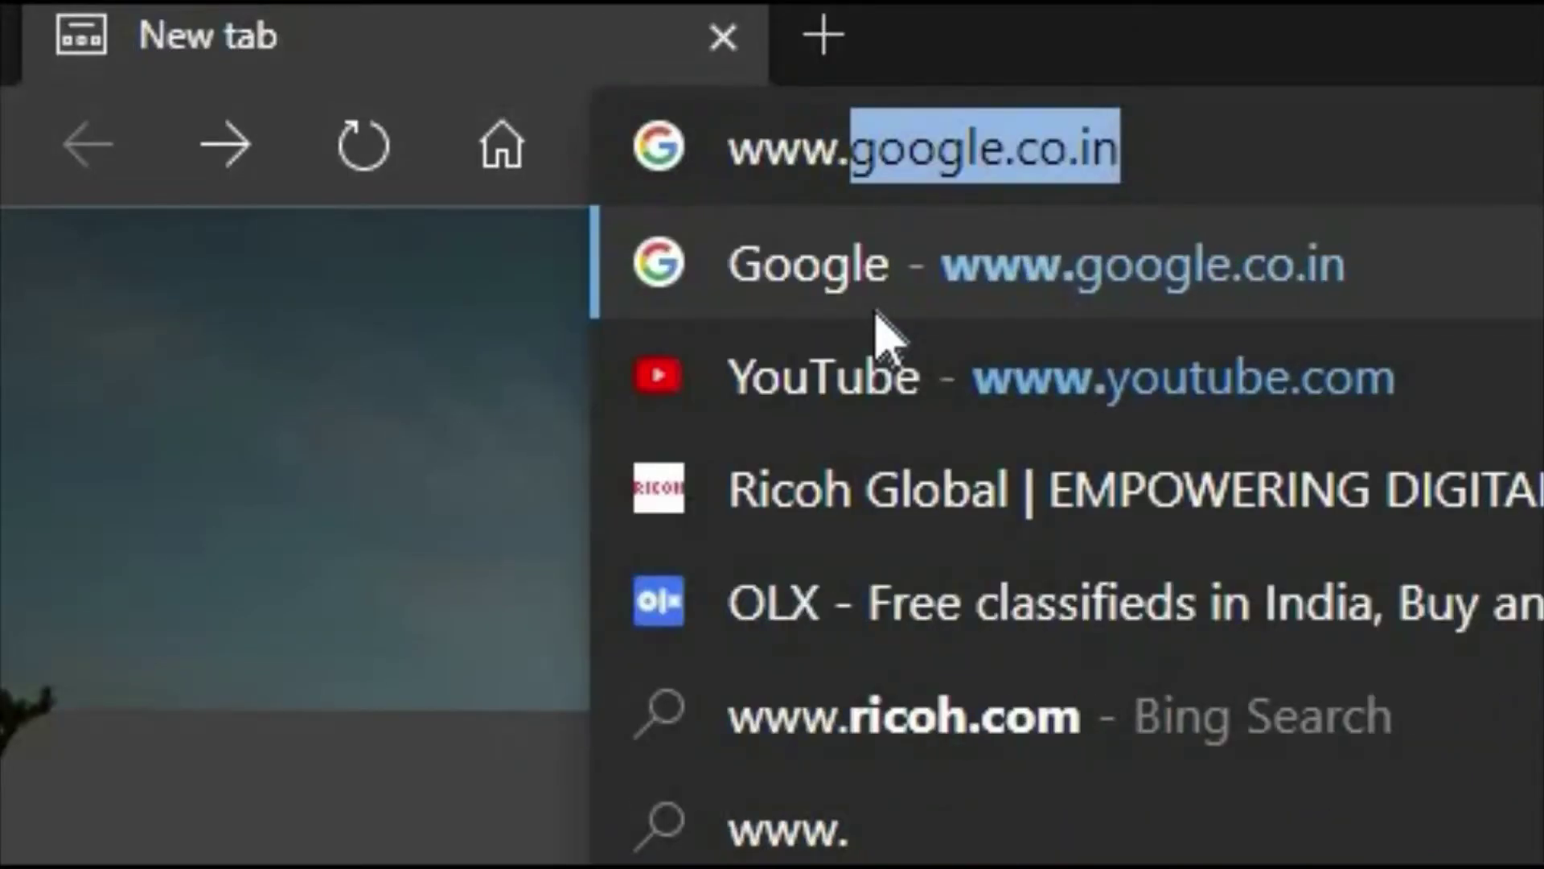
{"action": "type", "text": "ricoh."}
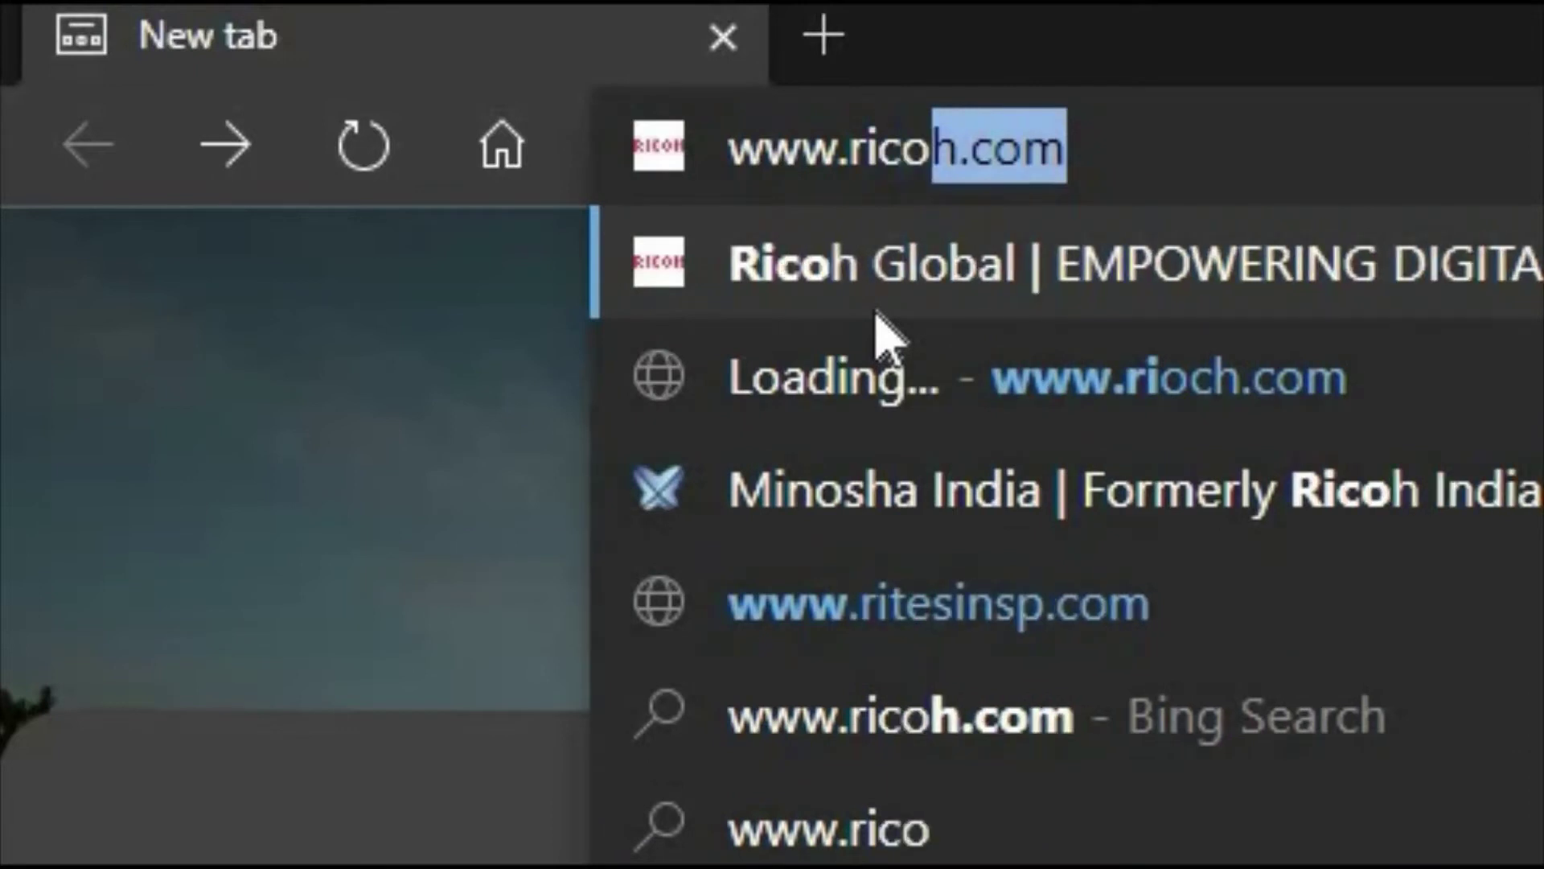
{"action": "type", "text": "com"}
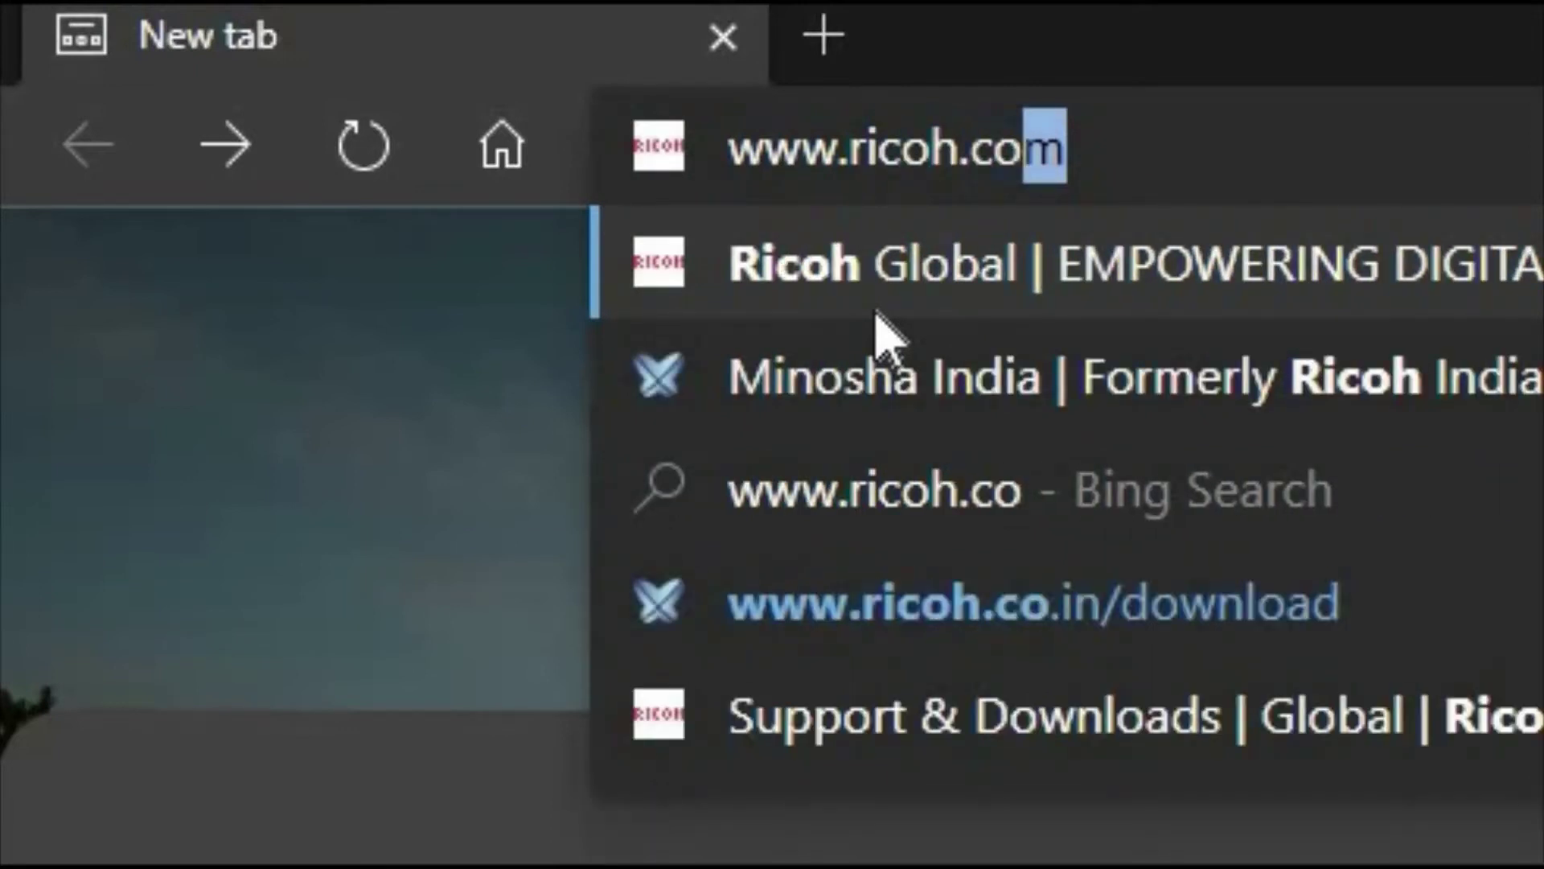
{"action": "key", "text": "Return"}
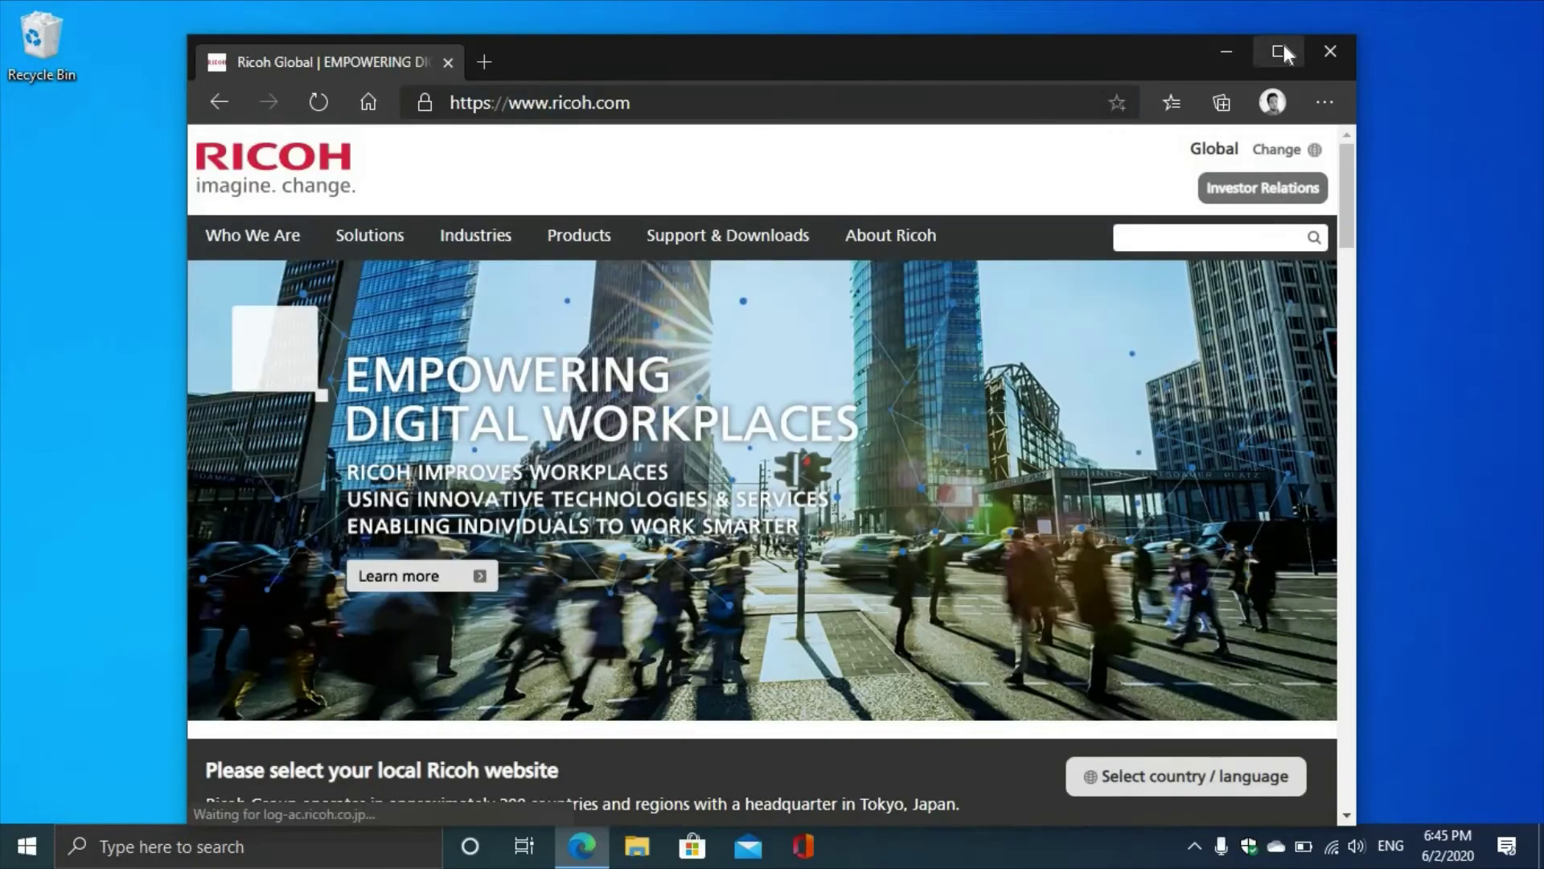
{"action": "left_click", "coordinate": [1283, 53]}
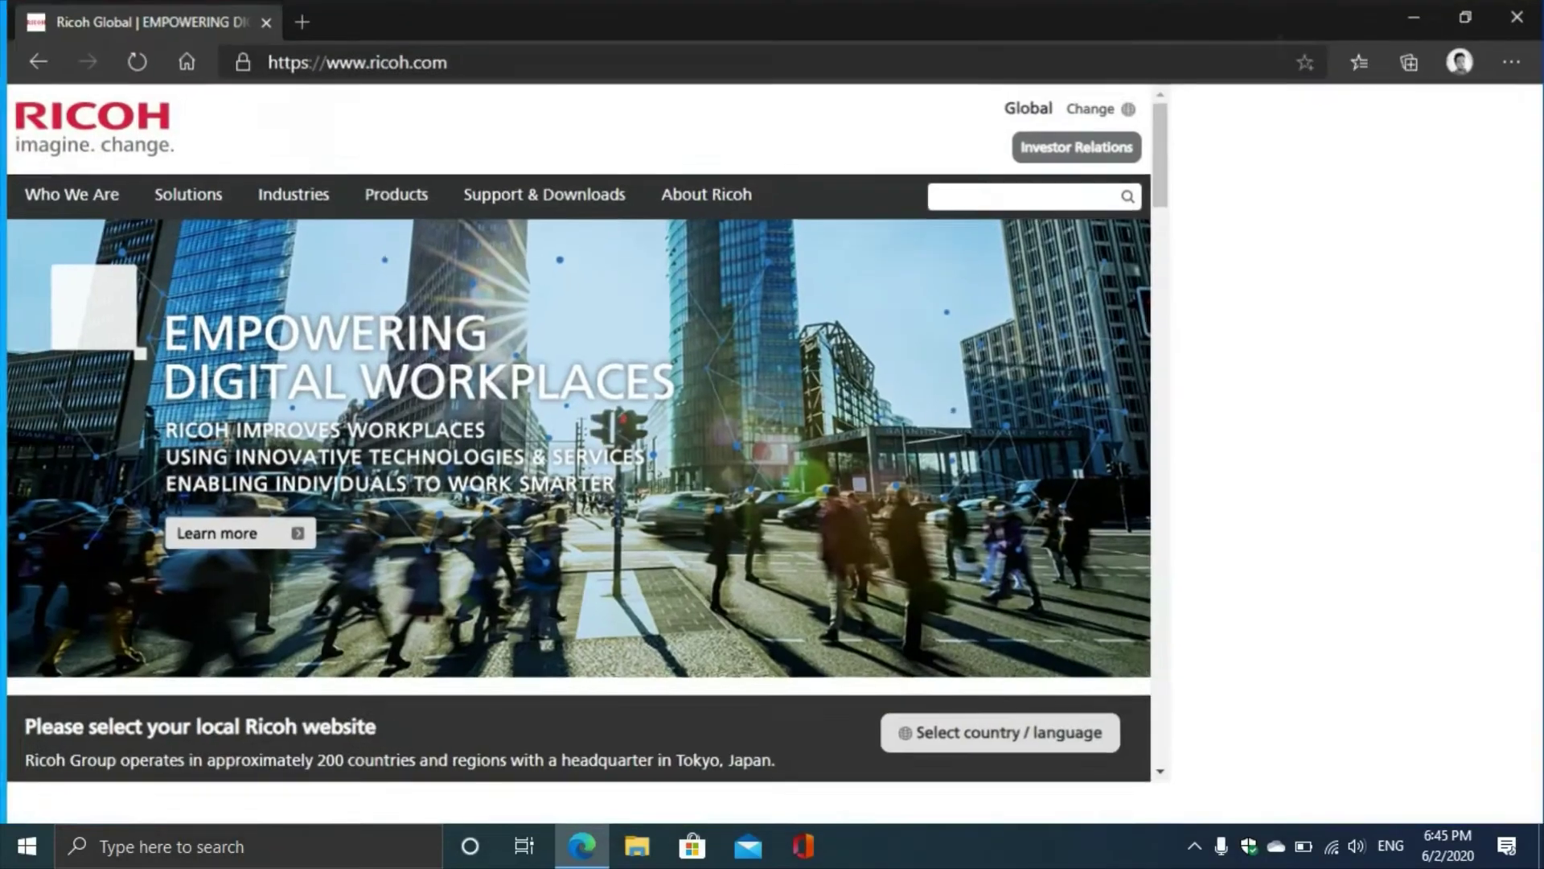
{"action": "left_click", "coordinate": [737, 196]}
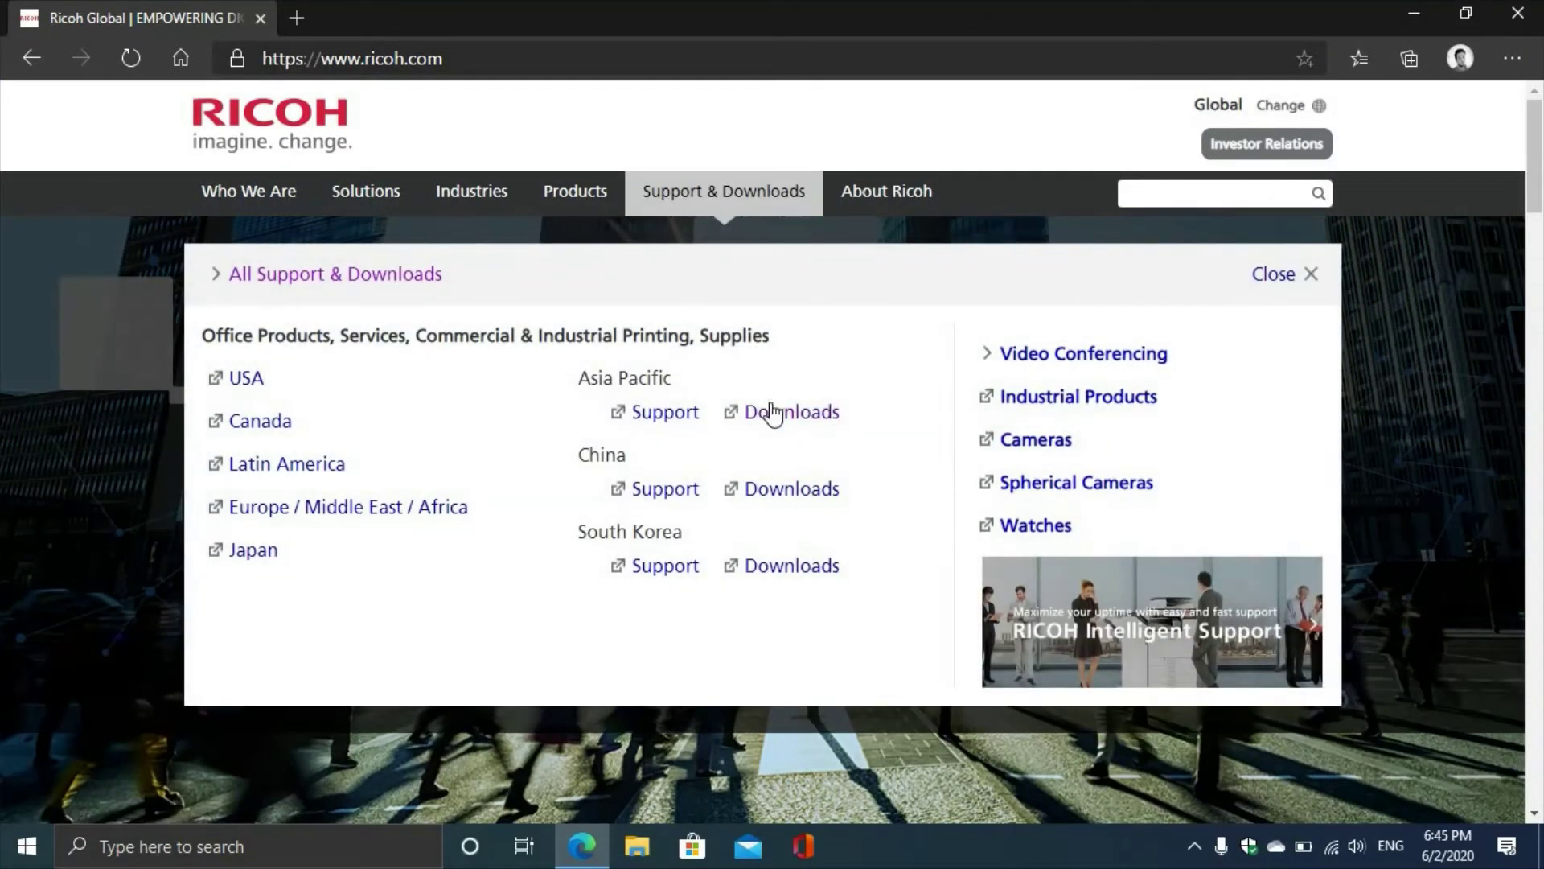
{"action": "left_click", "coordinate": [779, 418]}
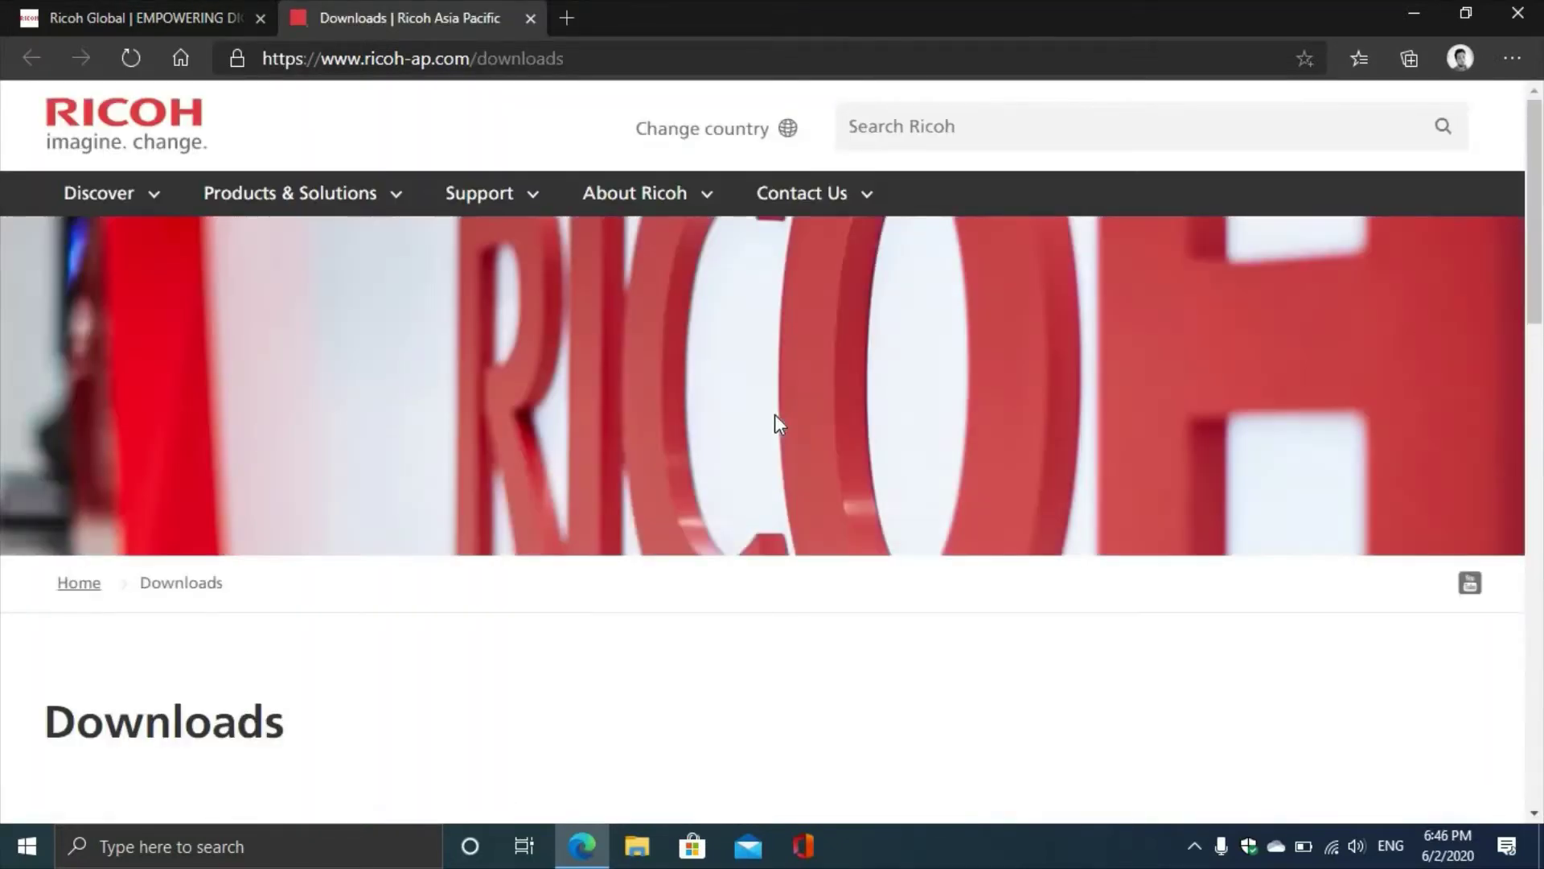
Search the drivers by model name for "sp 111" and open the download page of the SP 111.
{"action": "scroll", "coordinate": [438, 538], "scroll_direction": "down", "scroll_amount": 4}
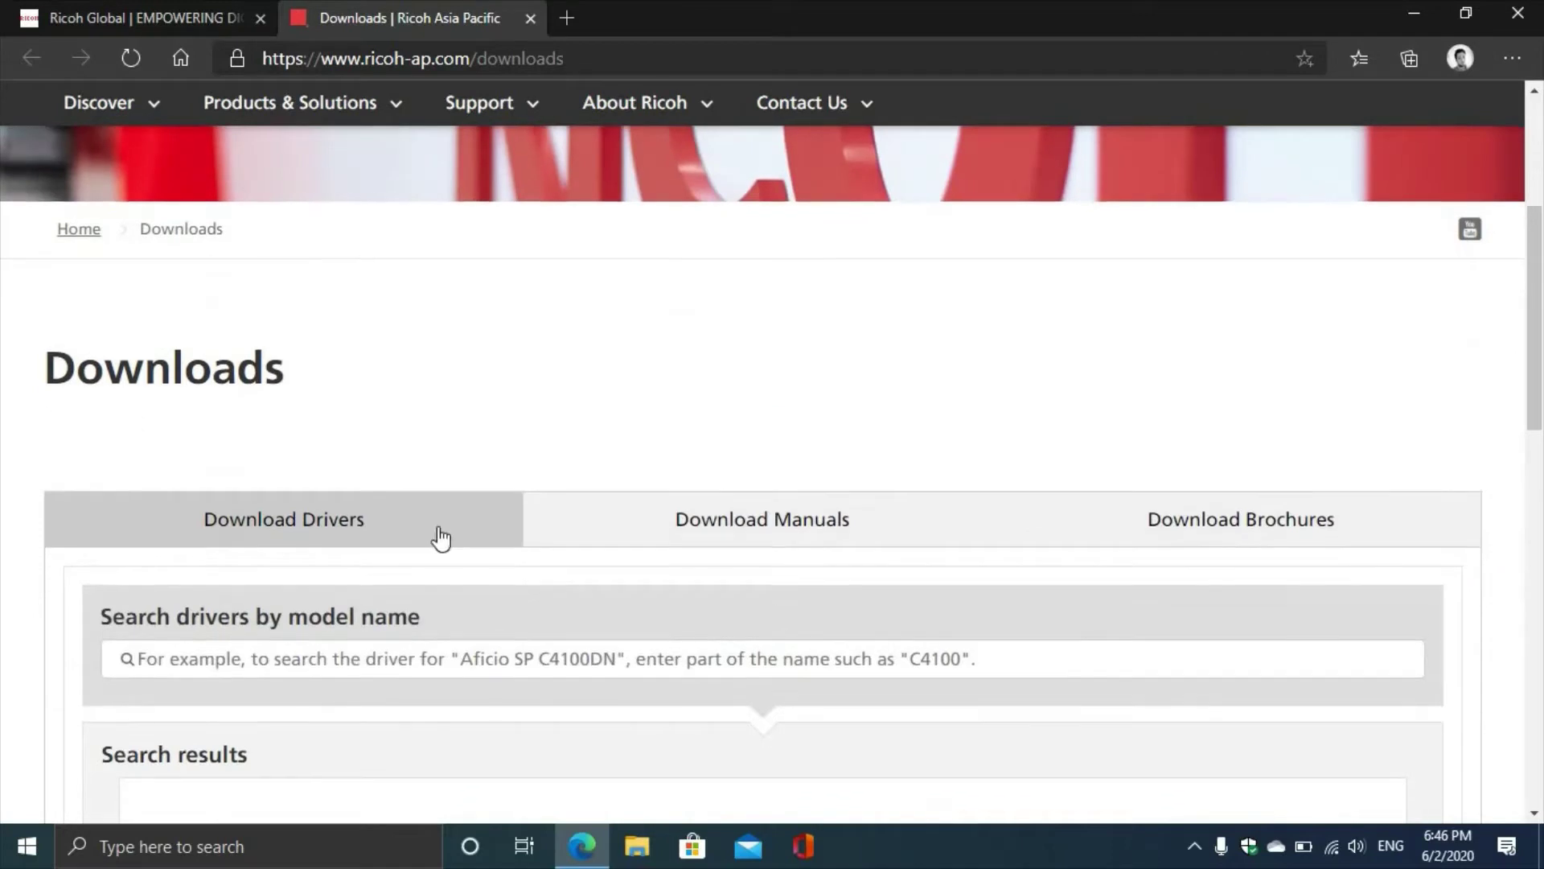
{"action": "left_click", "coordinate": [402, 666]}
{"action": "type", "text": "sp 111"}
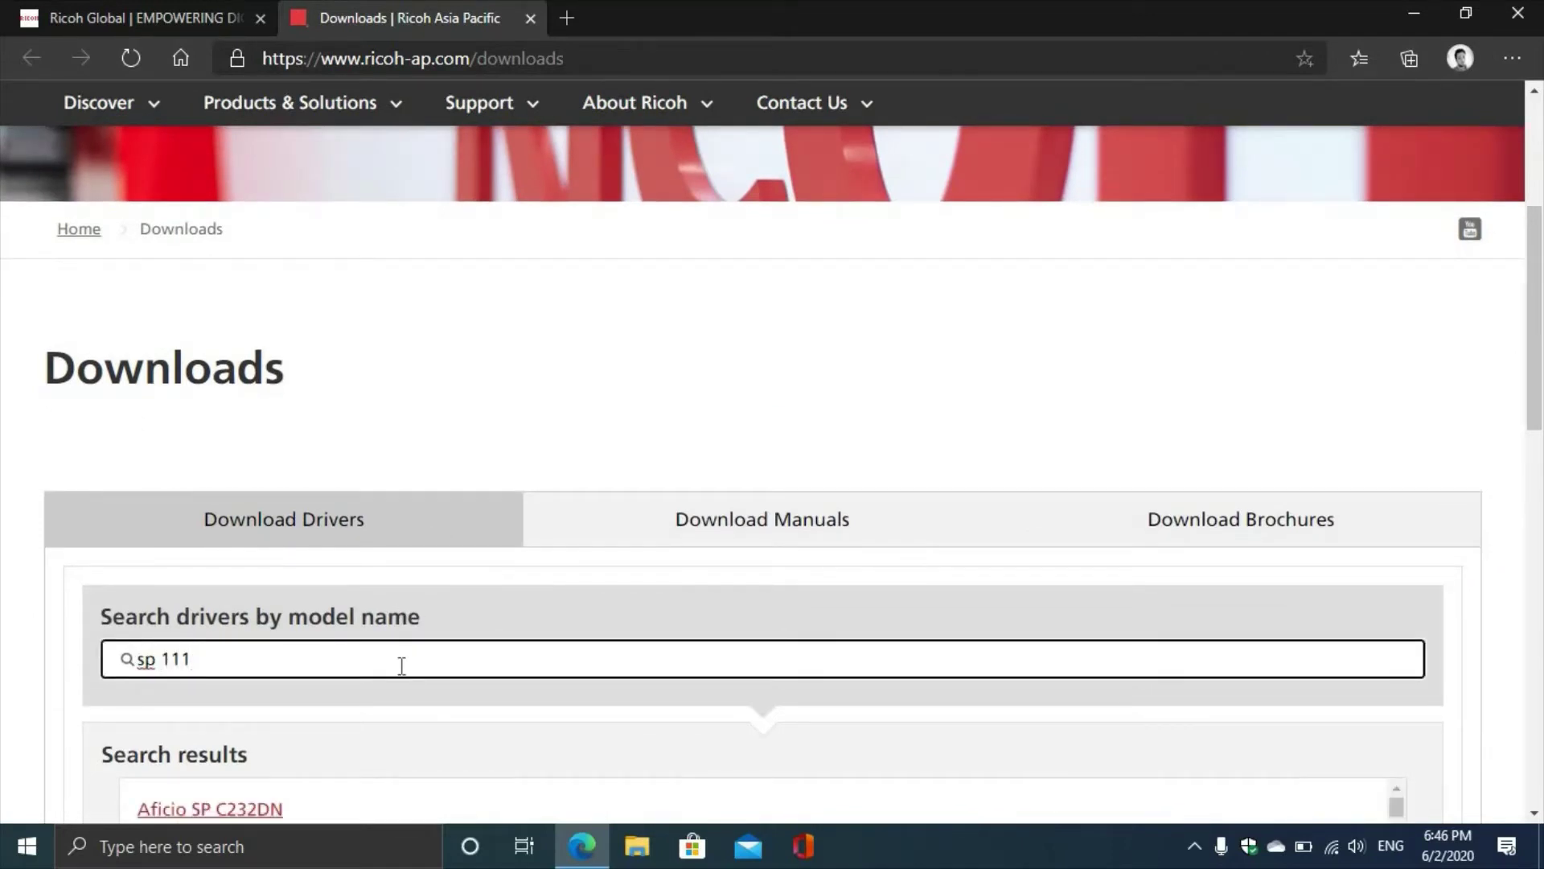
{"action": "scroll", "coordinate": [401, 666], "scroll_direction": "down", "scroll_amount": 2}
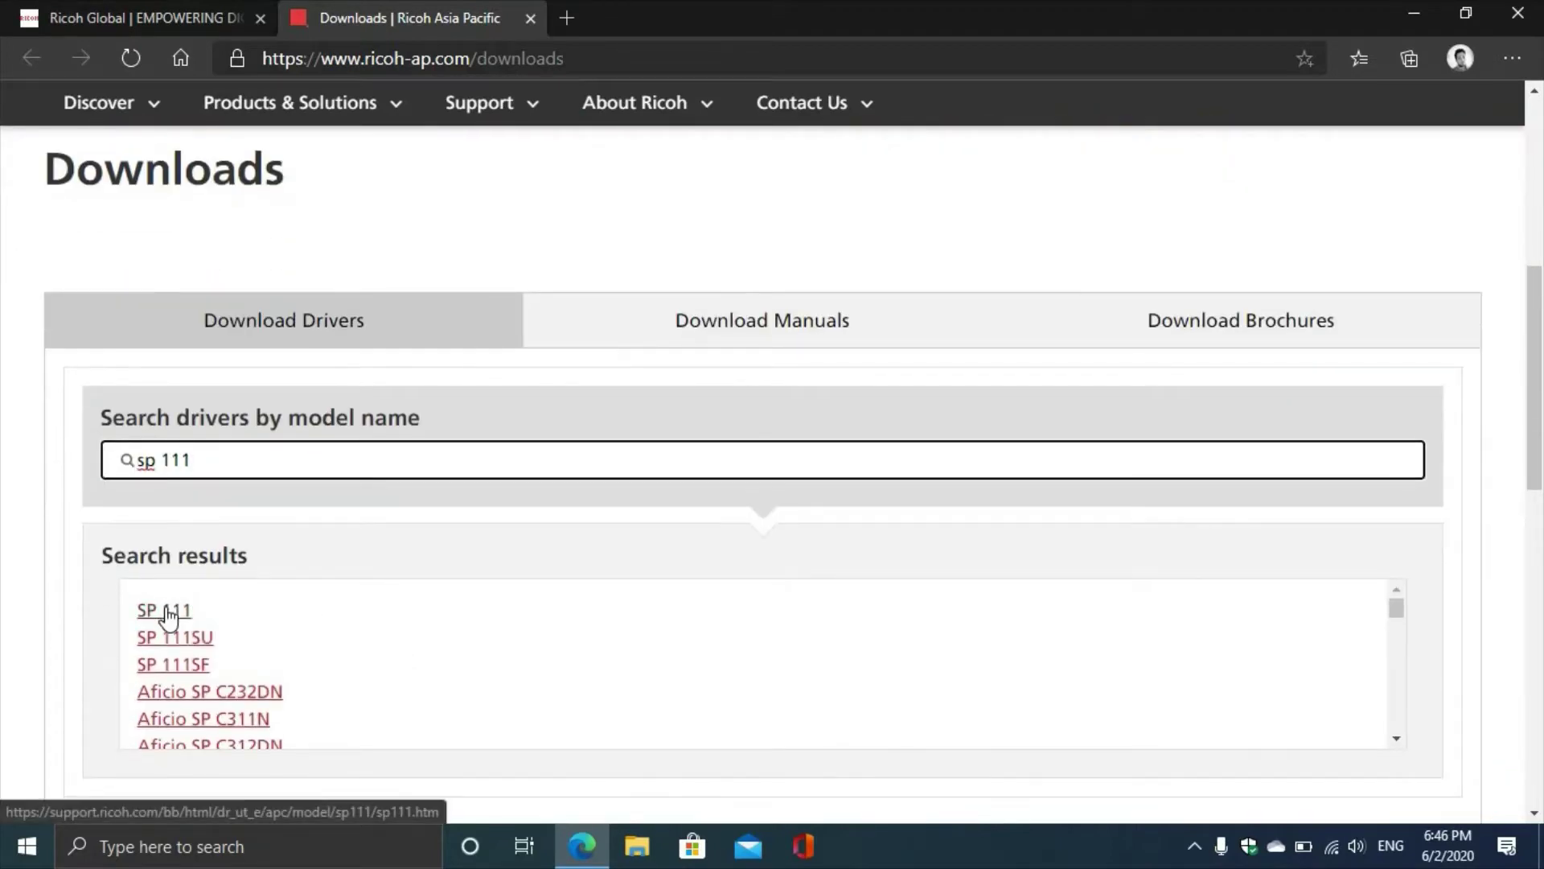
{"action": "left_click", "coordinate": [166, 611]}
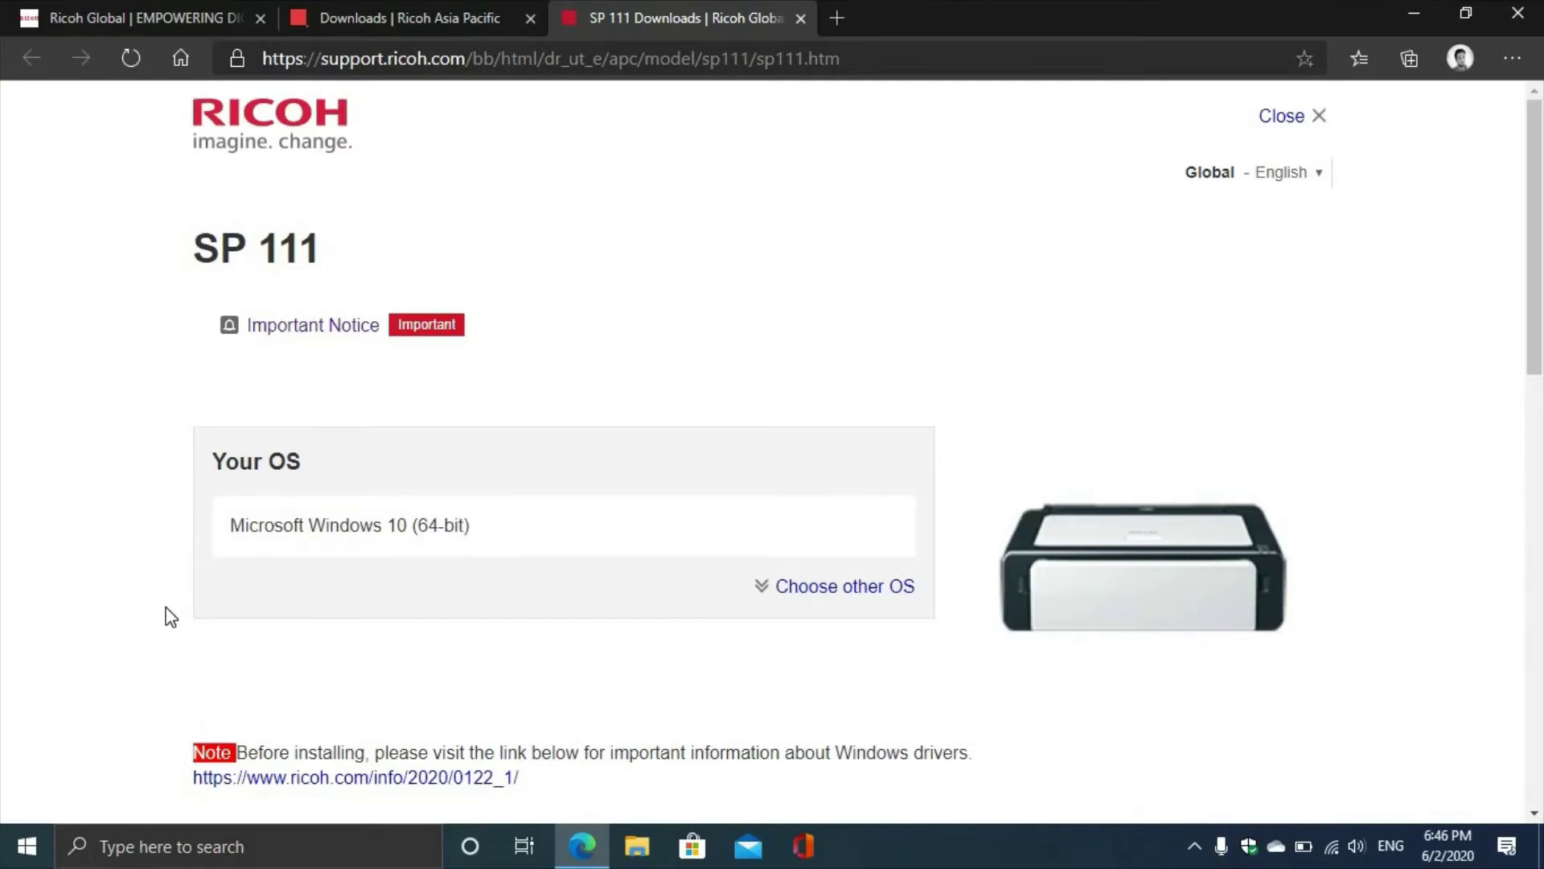
Download the DDST Printer Driver for the SP 111 and run the downloaded self-extractor file.
{"action": "scroll", "coordinate": [171, 616], "scroll_direction": "down", "scroll_amount": 3}
{"action": "scroll", "coordinate": [171, 616], "scroll_direction": "down", "scroll_amount": 2}
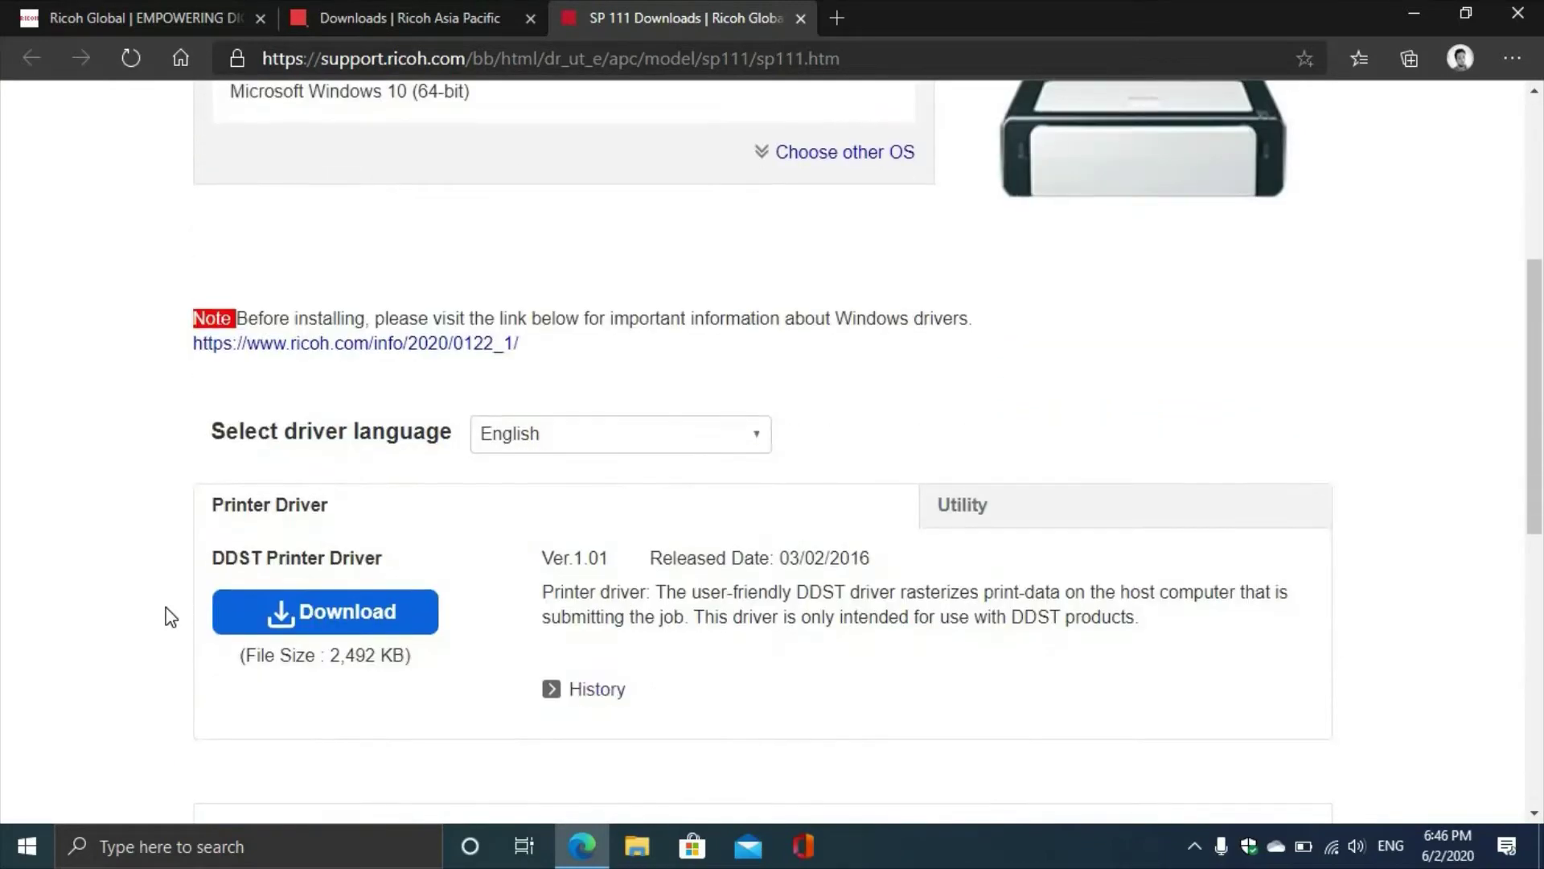
{"action": "left_click", "coordinate": [323, 613]}
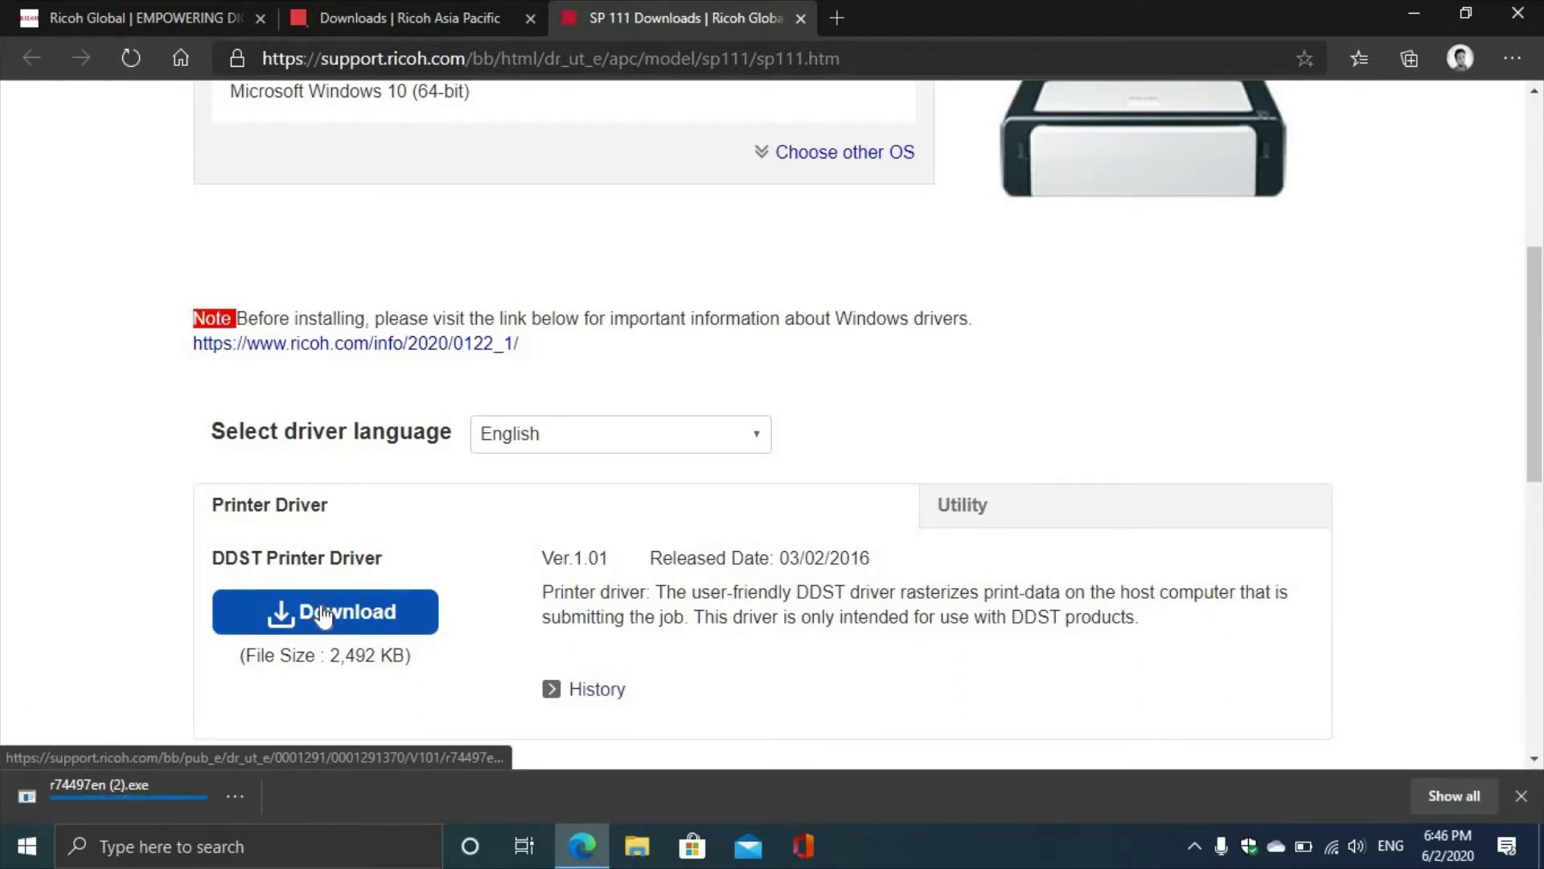
{"action": "left_click", "coordinate": [129, 803]}
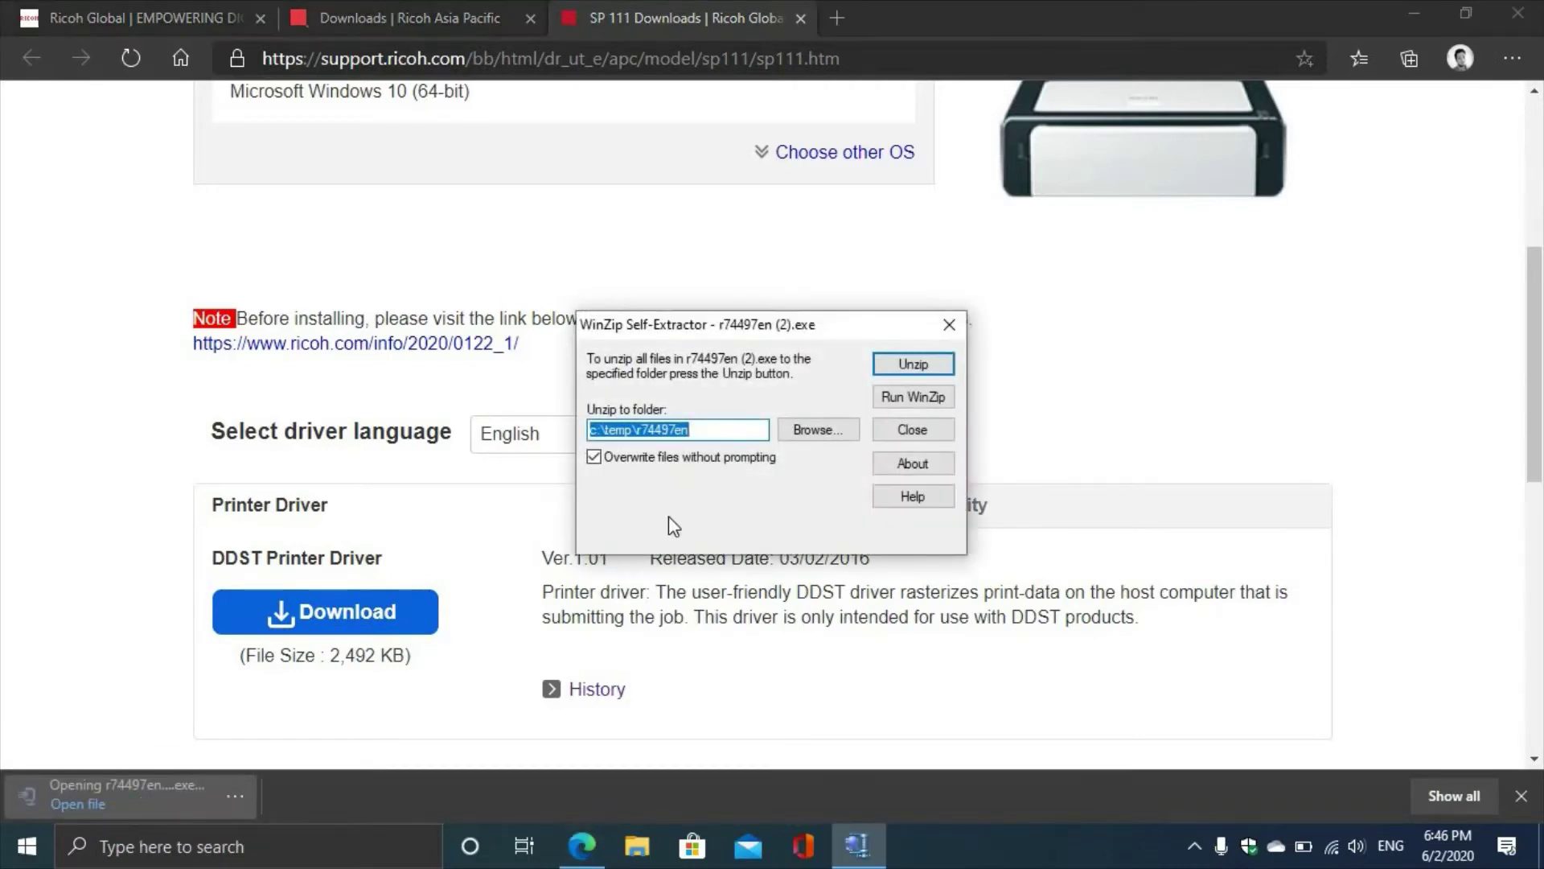
Copy the destination path c:\temp\r74497en, unzip the driver files into that folder and close the self-extractor.
{"action": "right_click", "coordinate": [658, 426]}
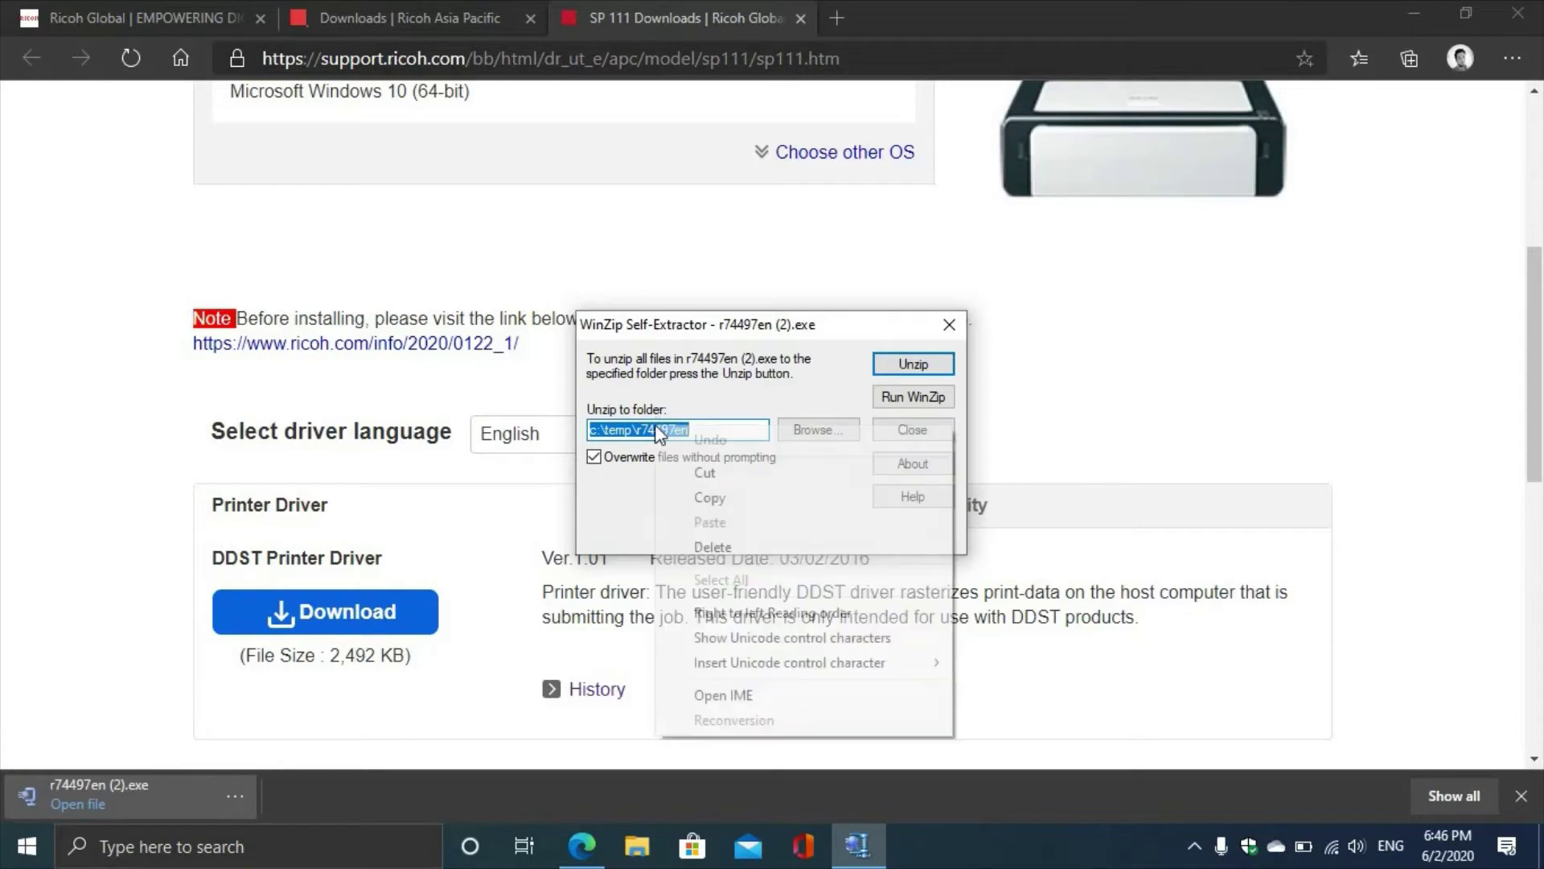
{"action": "left_click", "coordinate": [724, 499]}
{"action": "left_click", "coordinate": [914, 364]}
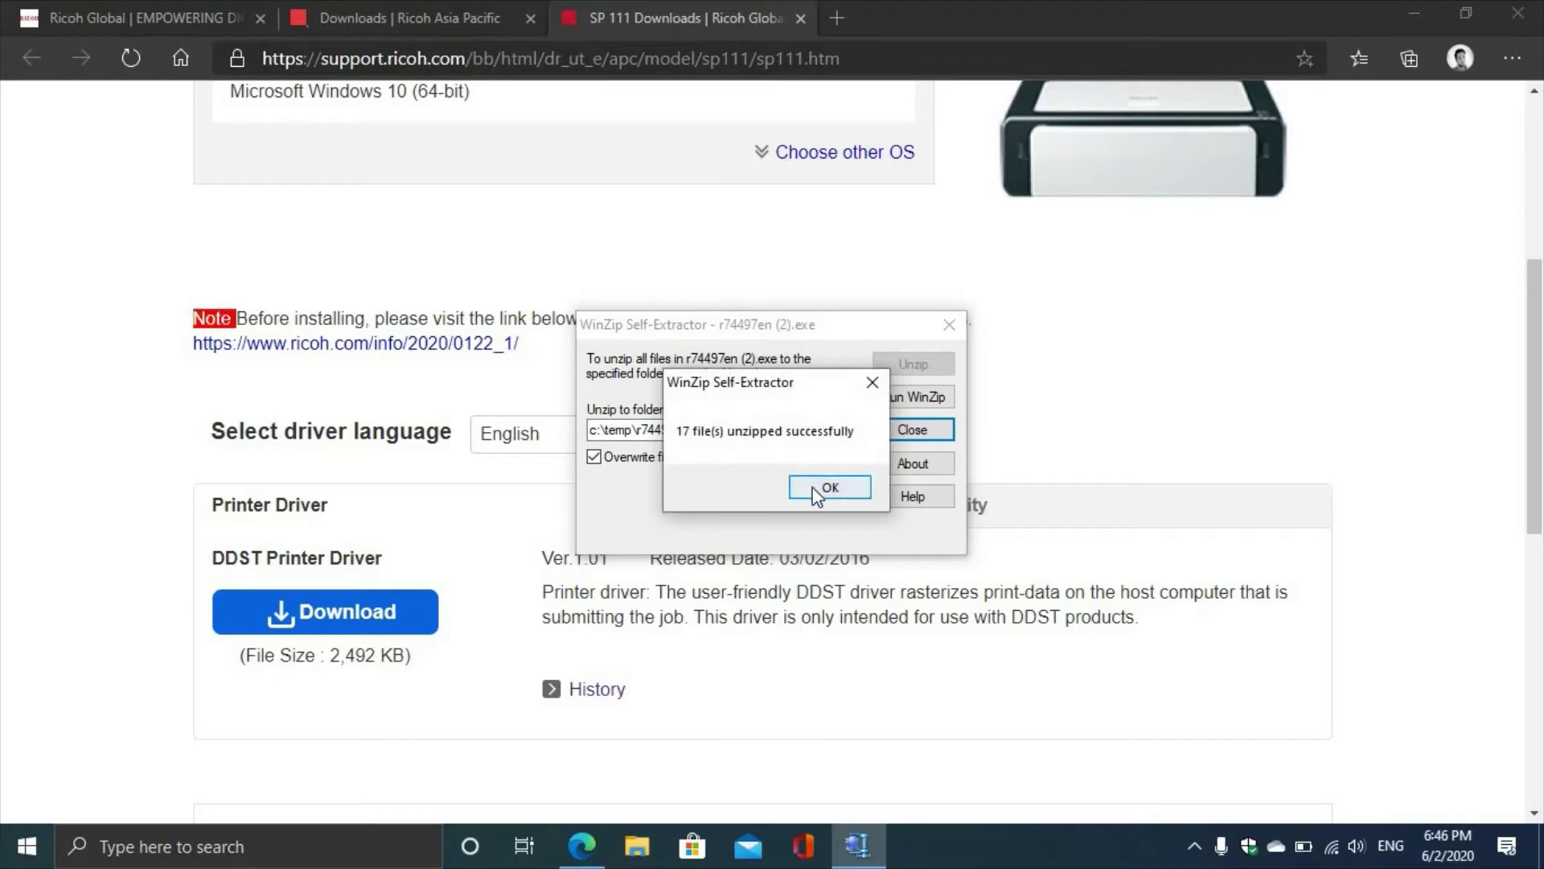
{"action": "left_click", "coordinate": [816, 489]}
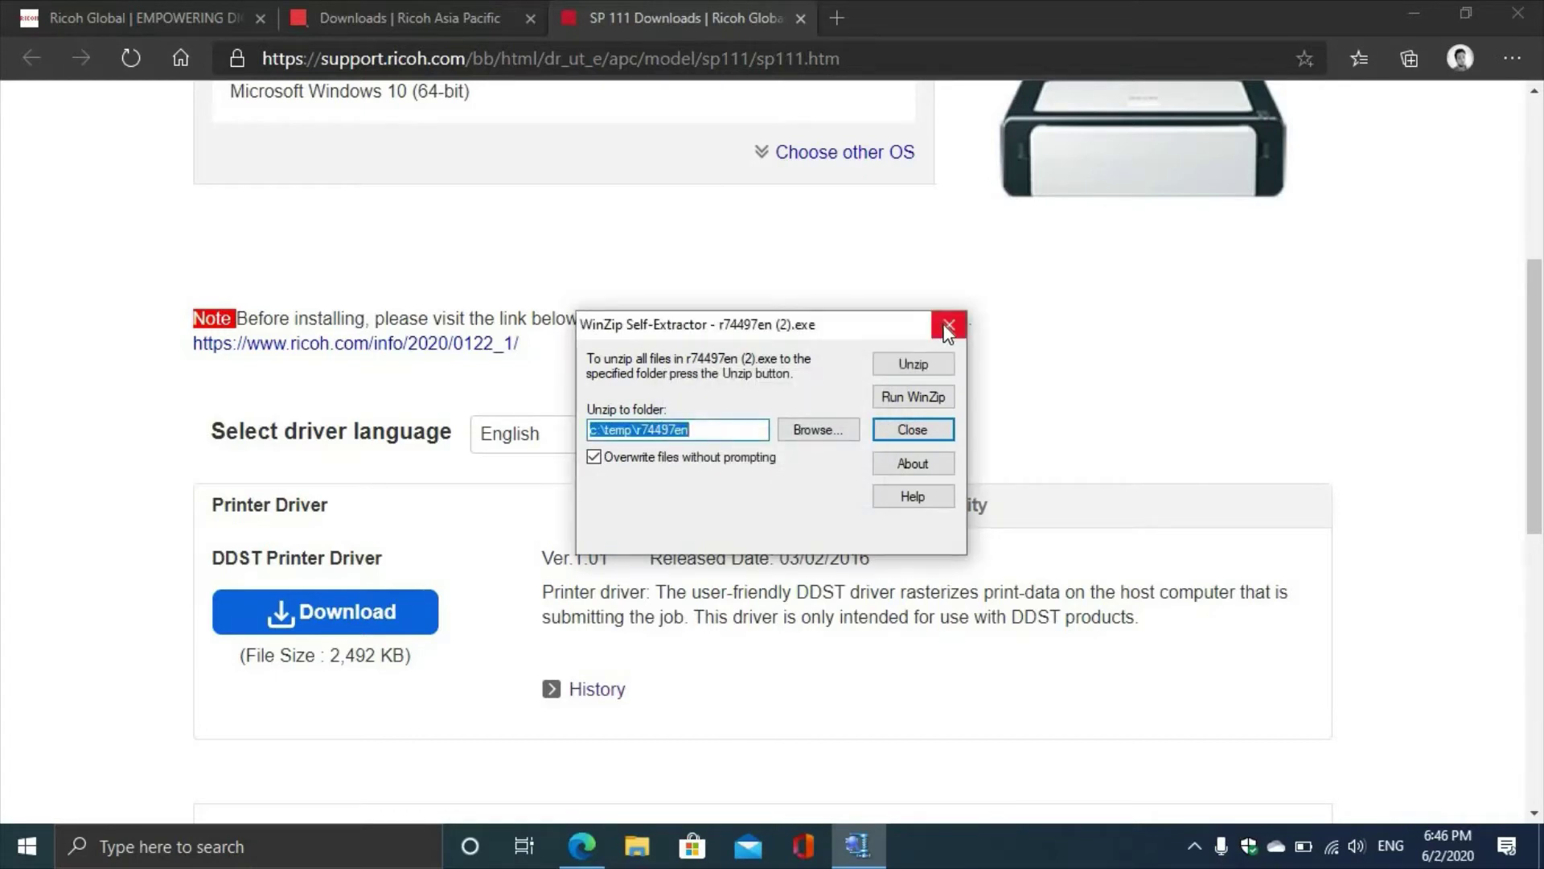
{"action": "left_click", "coordinate": [948, 326]}
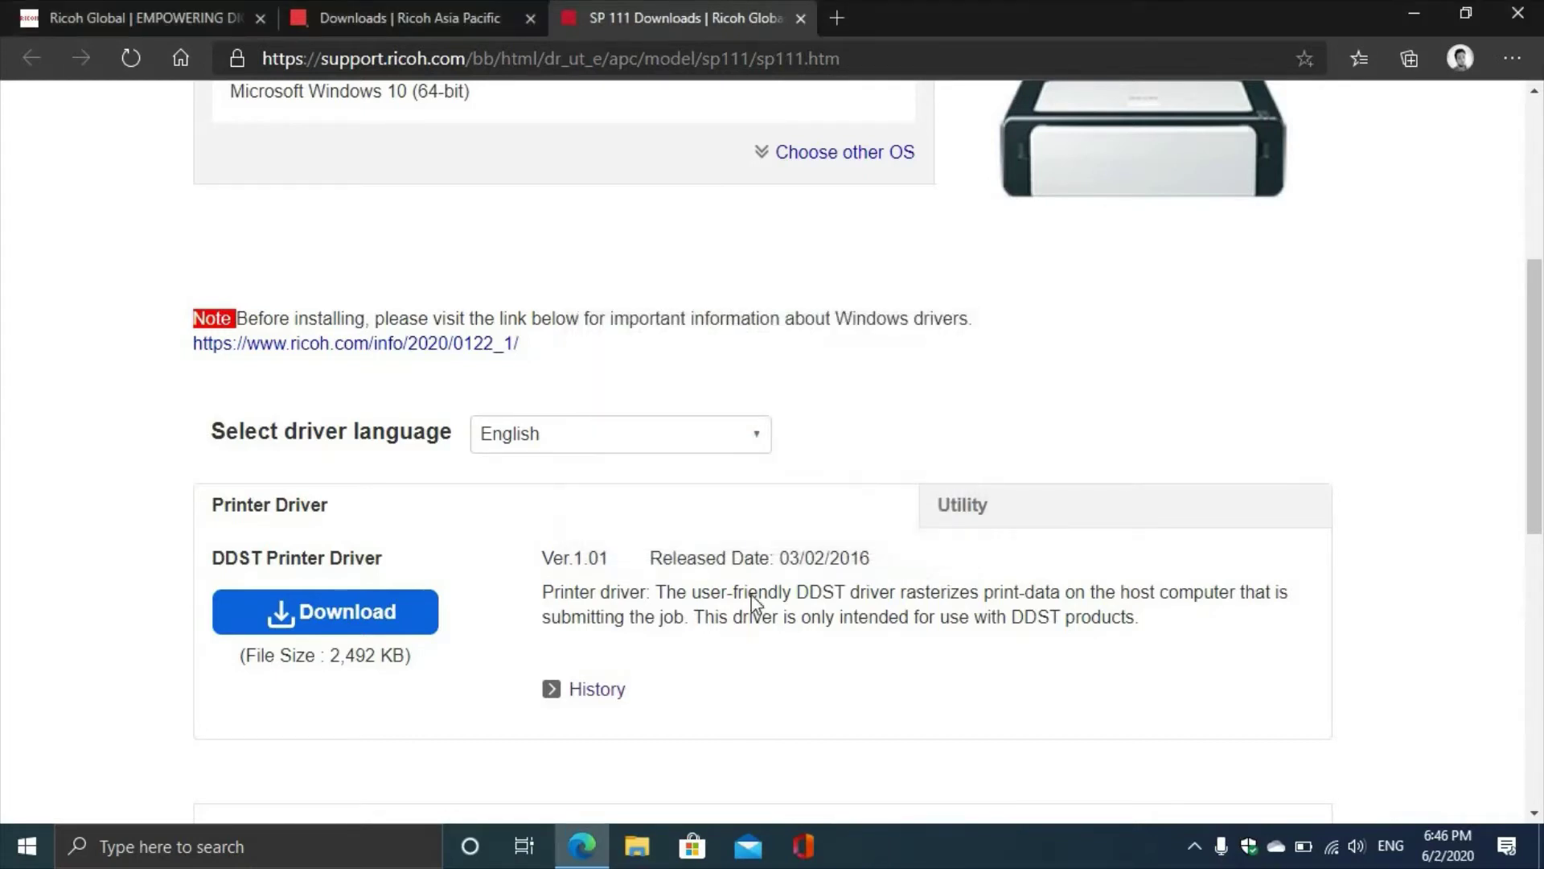
In File Explorer, go to the copied path c:\temp\r74497en and open the DISK1 folder.
{"action": "left_click", "coordinate": [637, 846]}
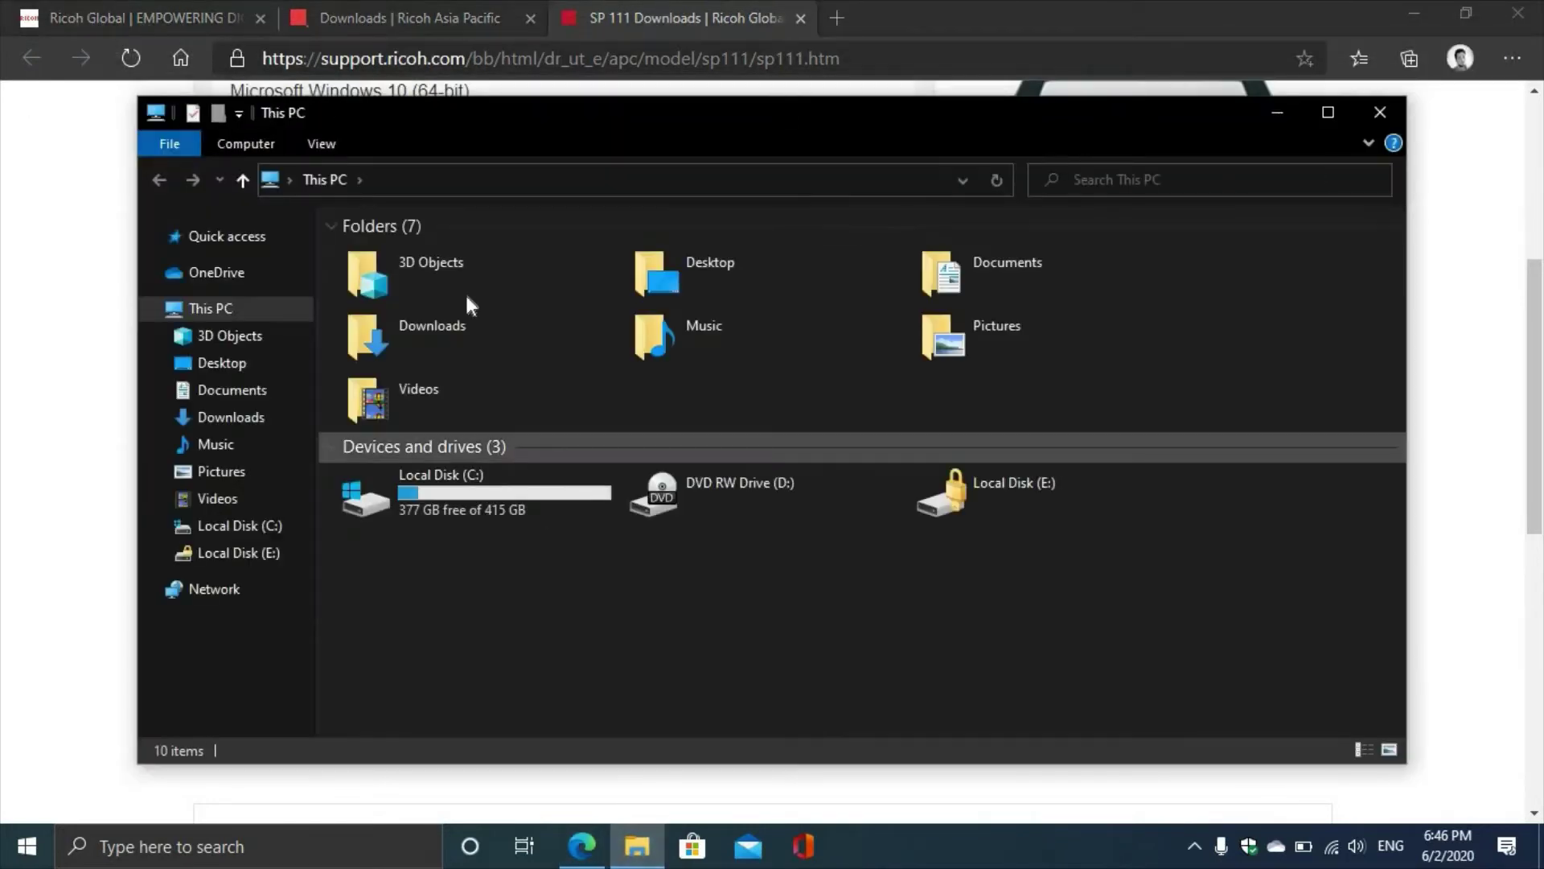
{"action": "left_click", "coordinate": [441, 177]}
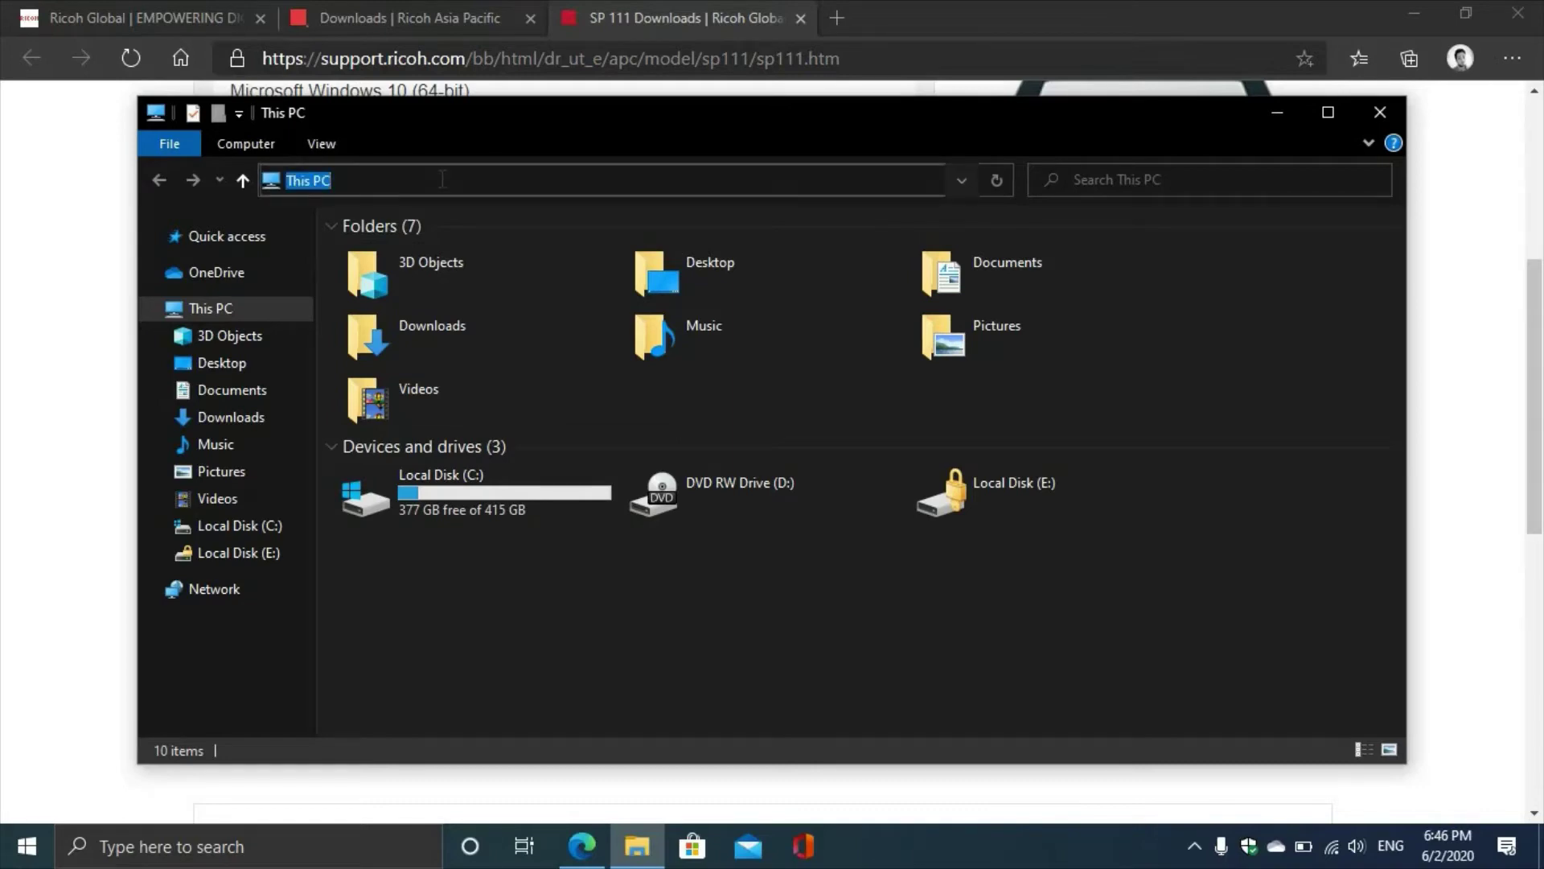
{"action": "right_click", "coordinate": [443, 178]}
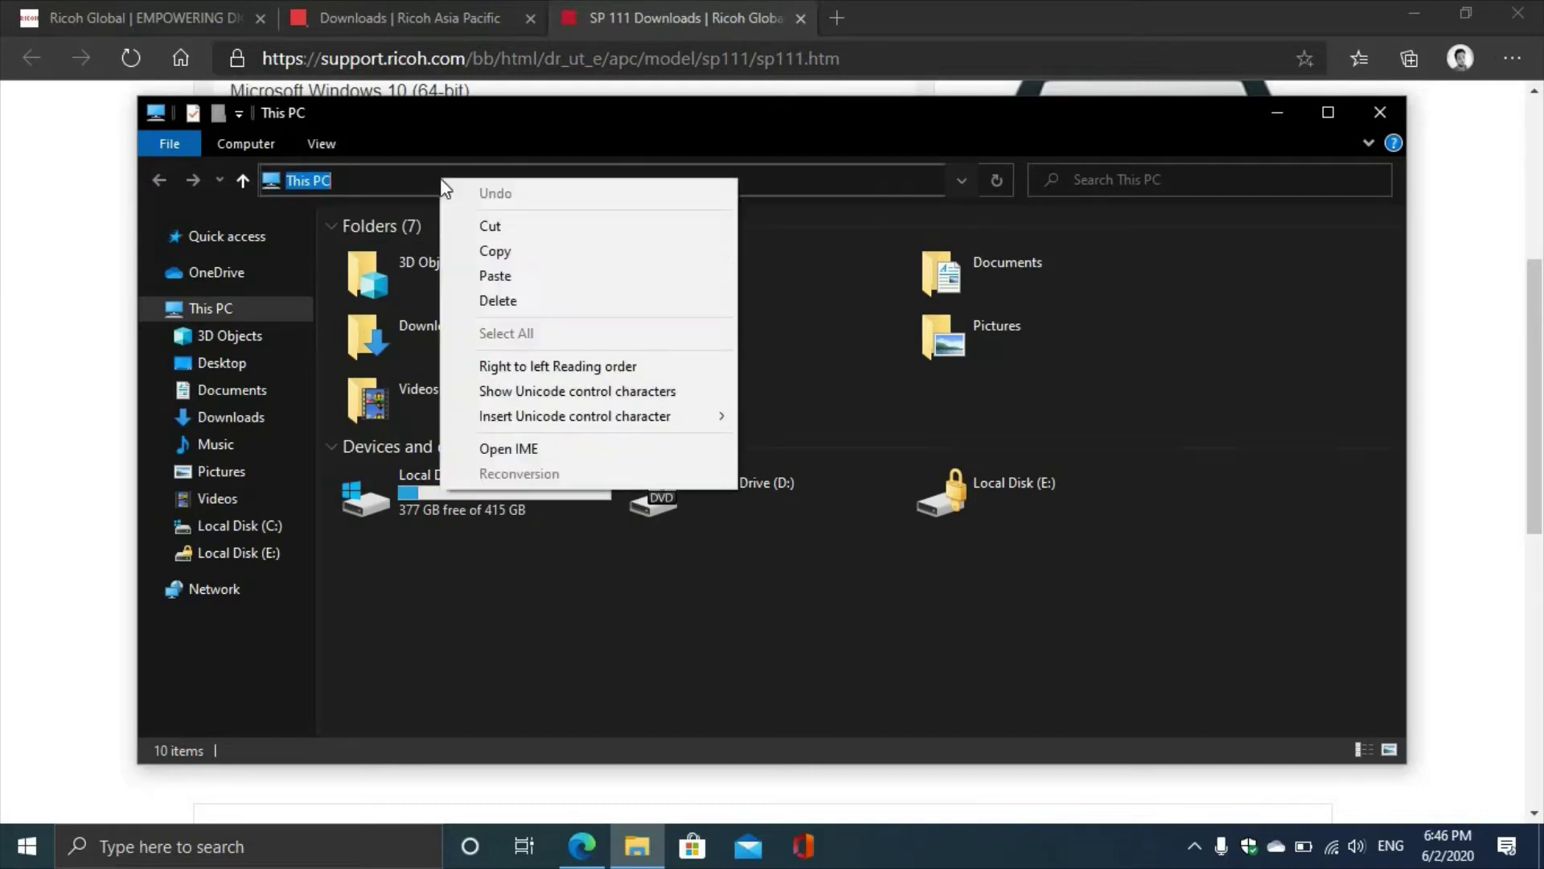
{"action": "left_click", "coordinate": [510, 278]}
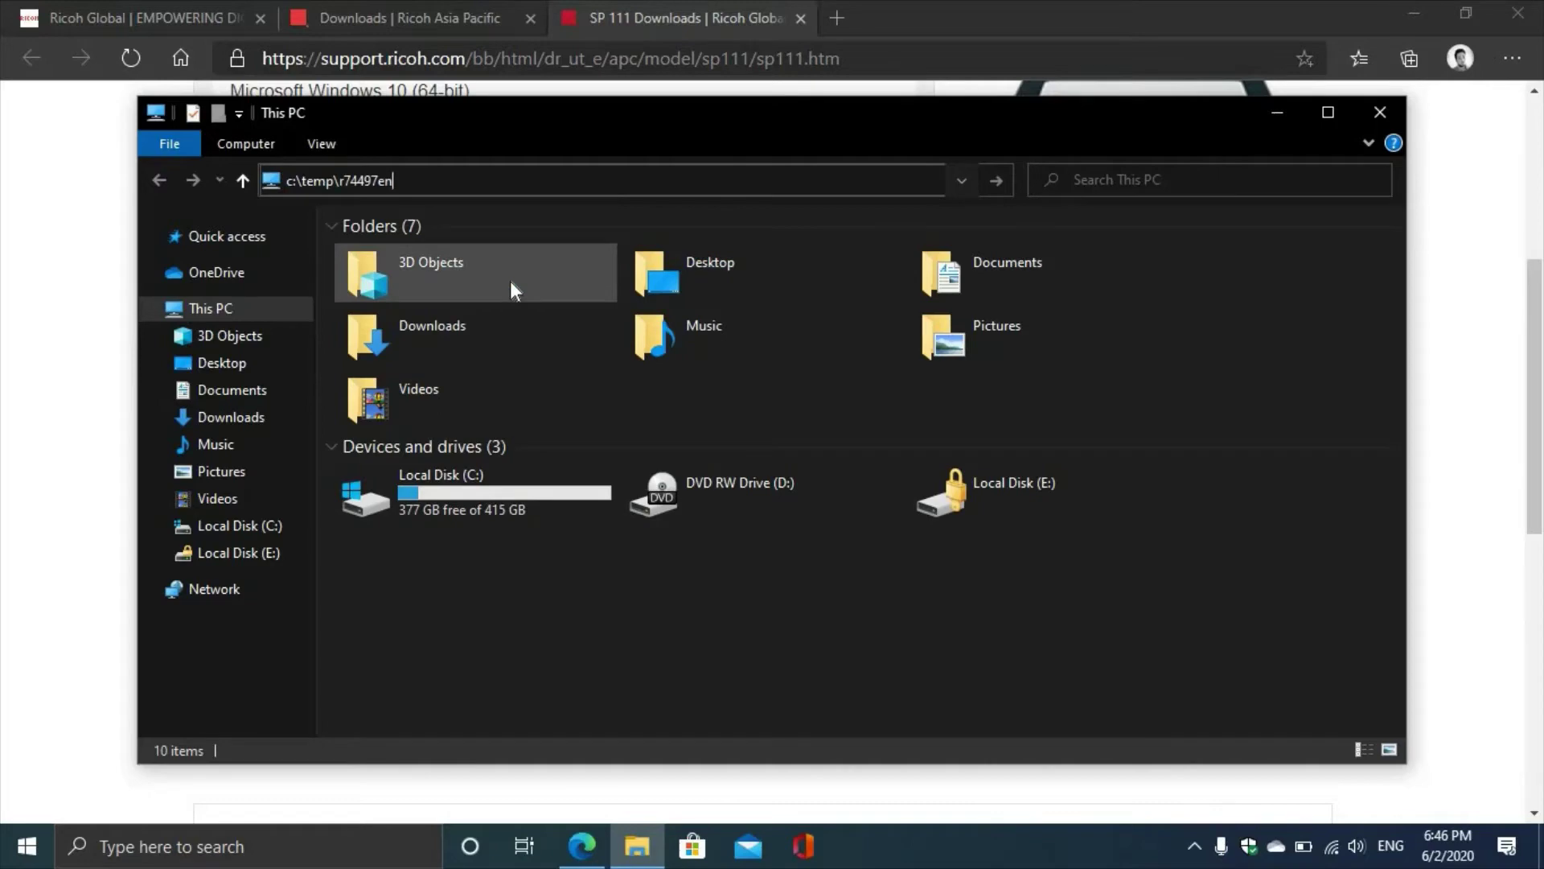
{"action": "key", "text": "ctrl+a"}
{"action": "key", "text": "Return"}
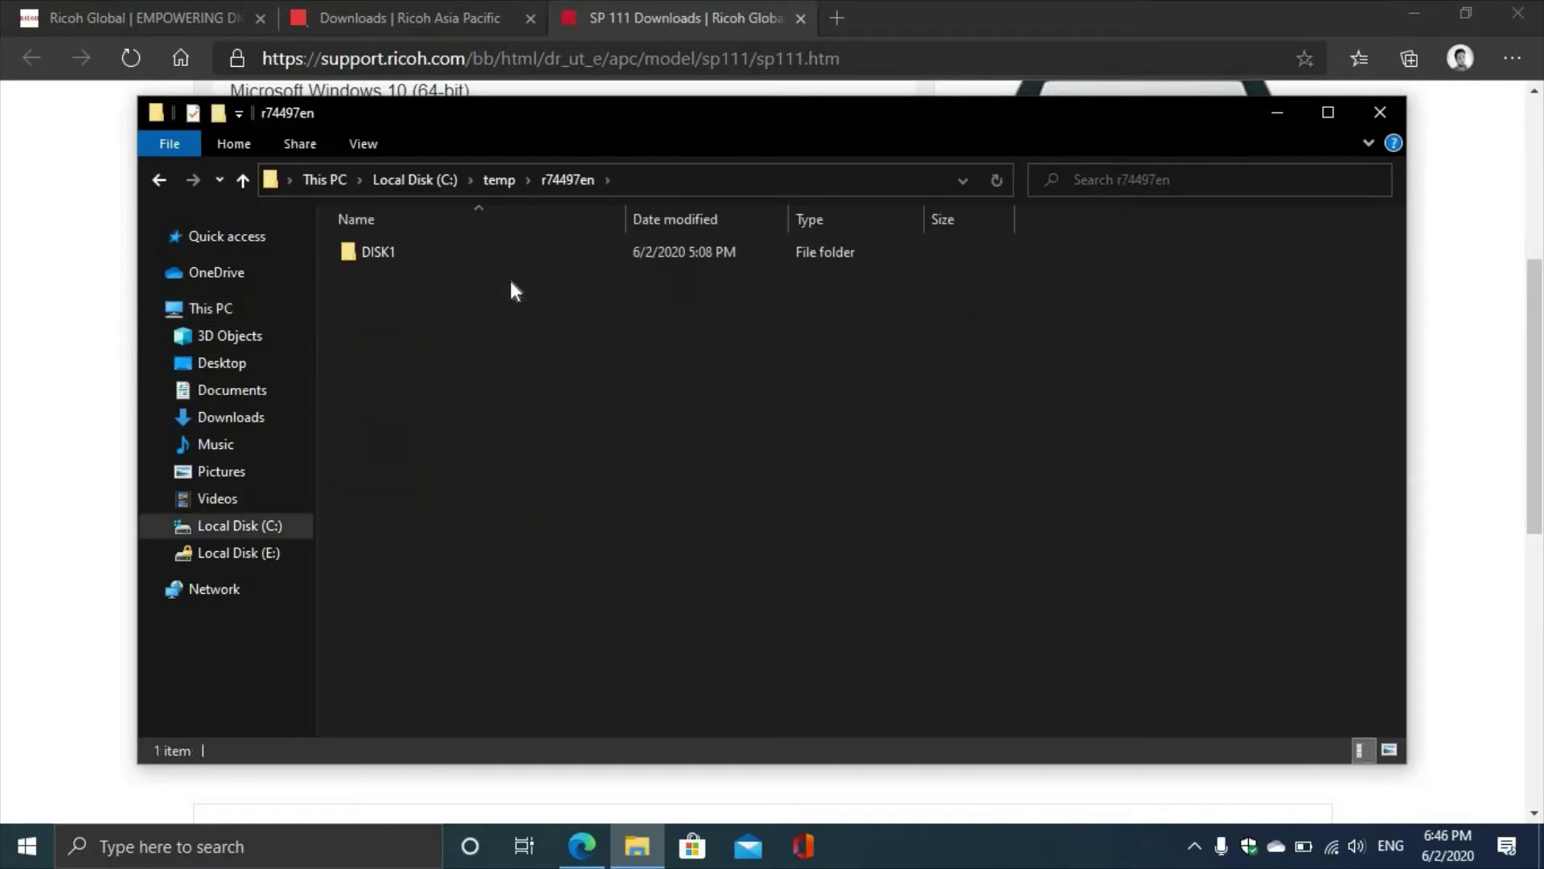
{"action": "double_click", "coordinate": [402, 253]}
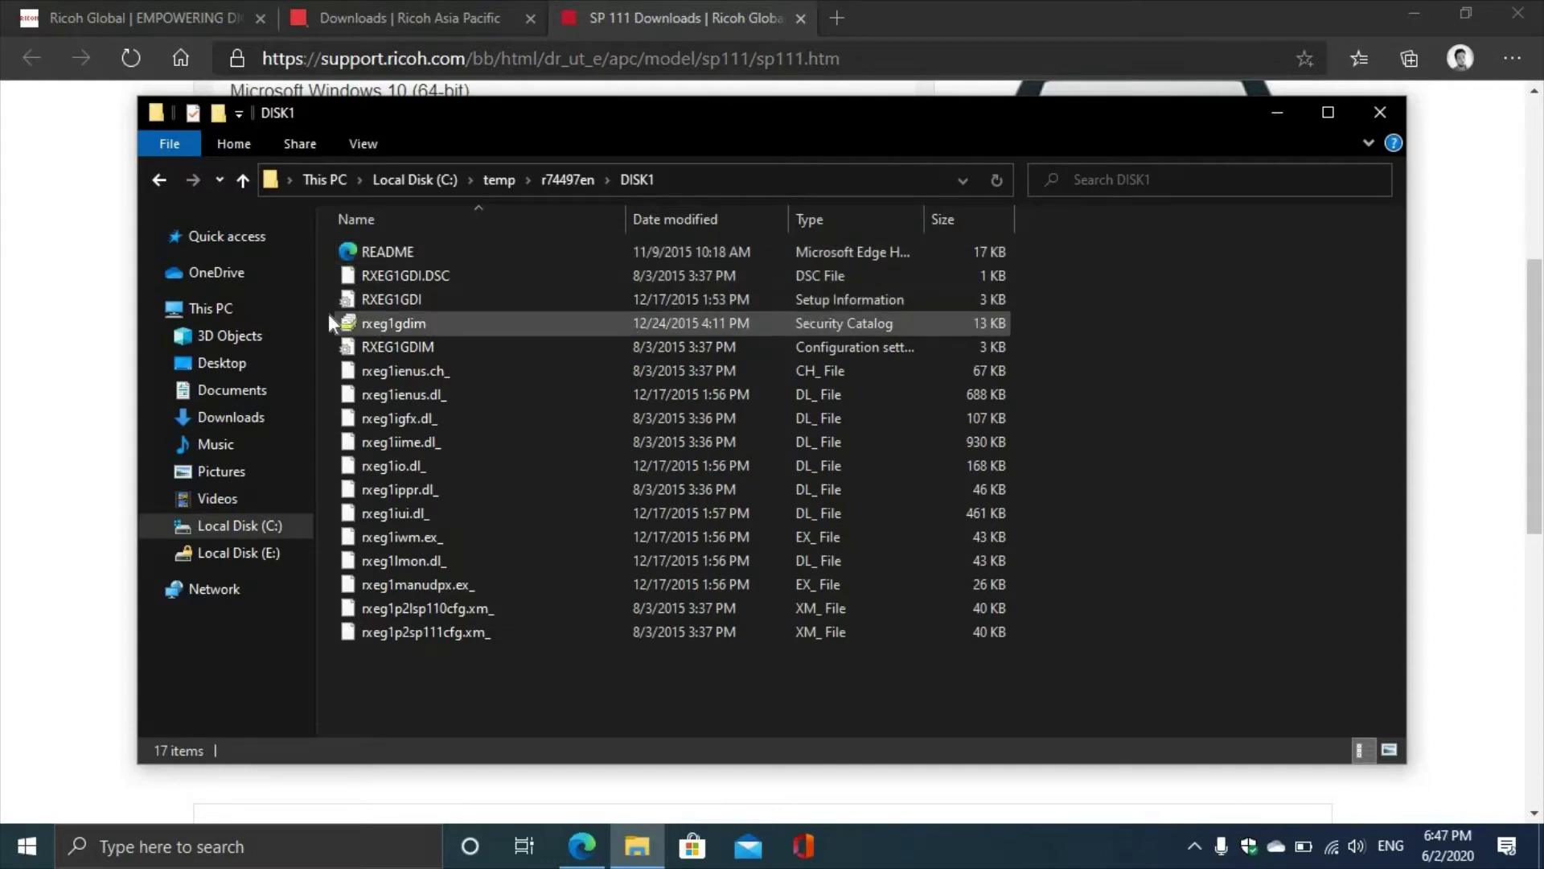
Install the driver from the RXEG1GDI setup information file, dismiss the message and close the folder window.
{"action": "mouse_move", "coordinate": [398, 294]}
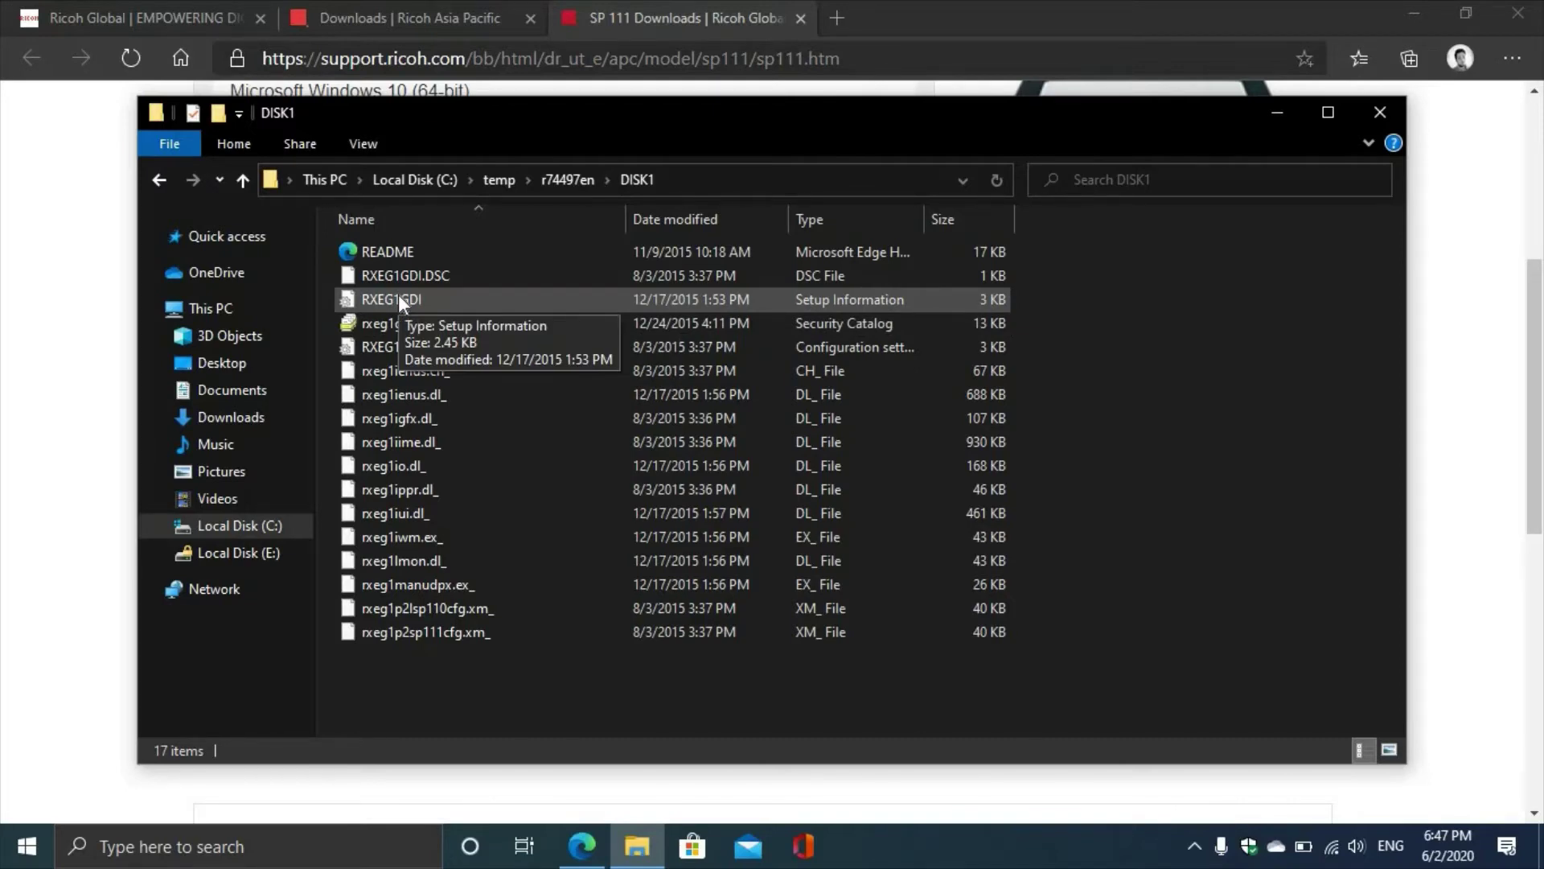
{"action": "left_click", "coordinate": [398, 294]}
{"action": "right_click", "coordinate": [399, 295]}
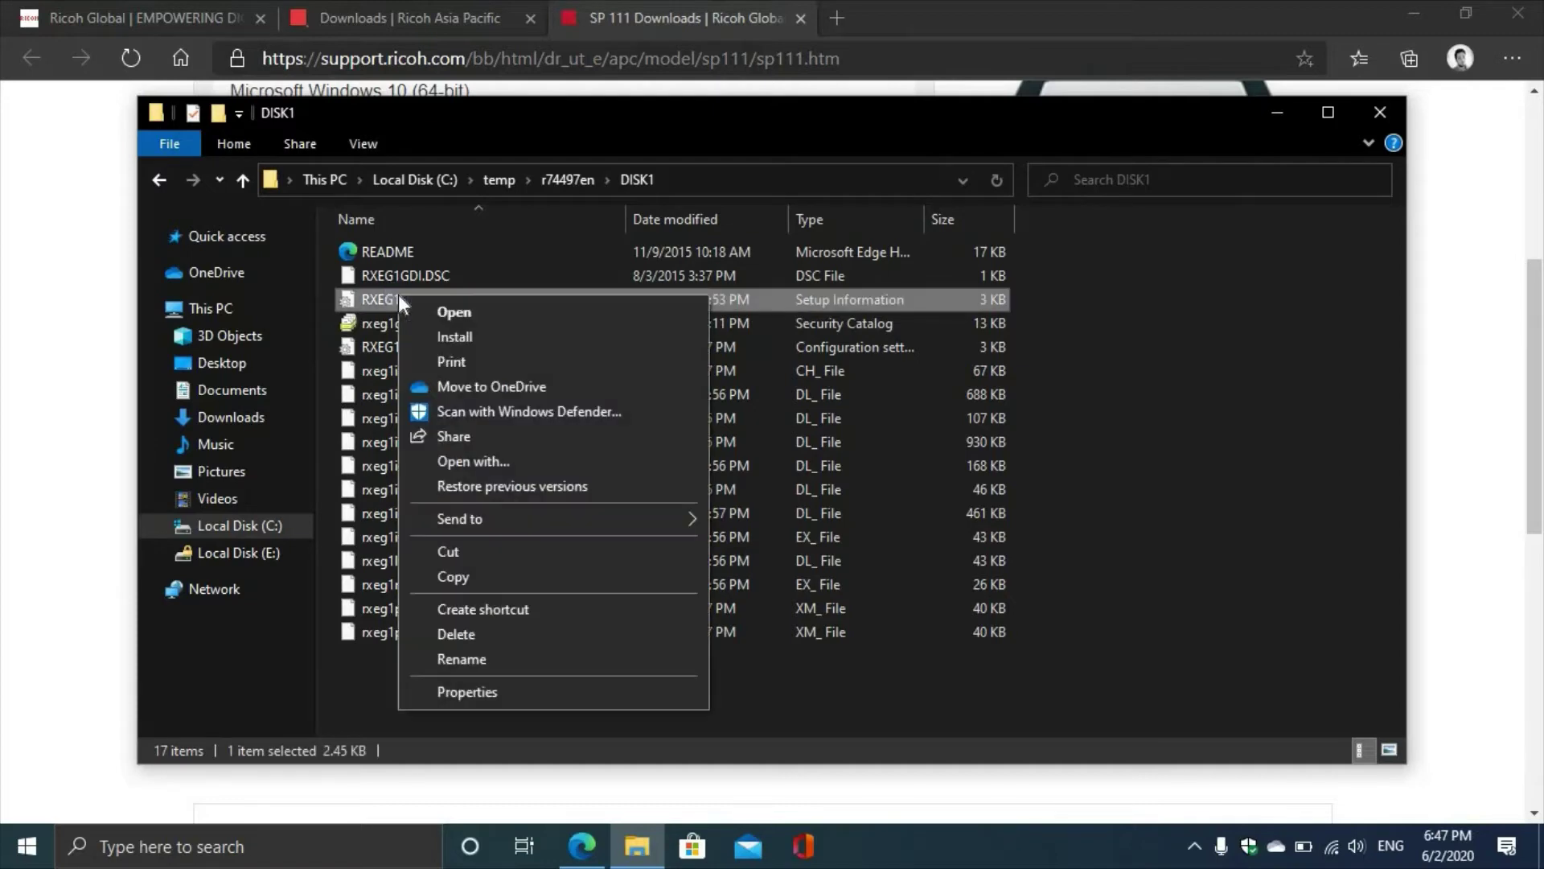
{"action": "left_click", "coordinate": [445, 336]}
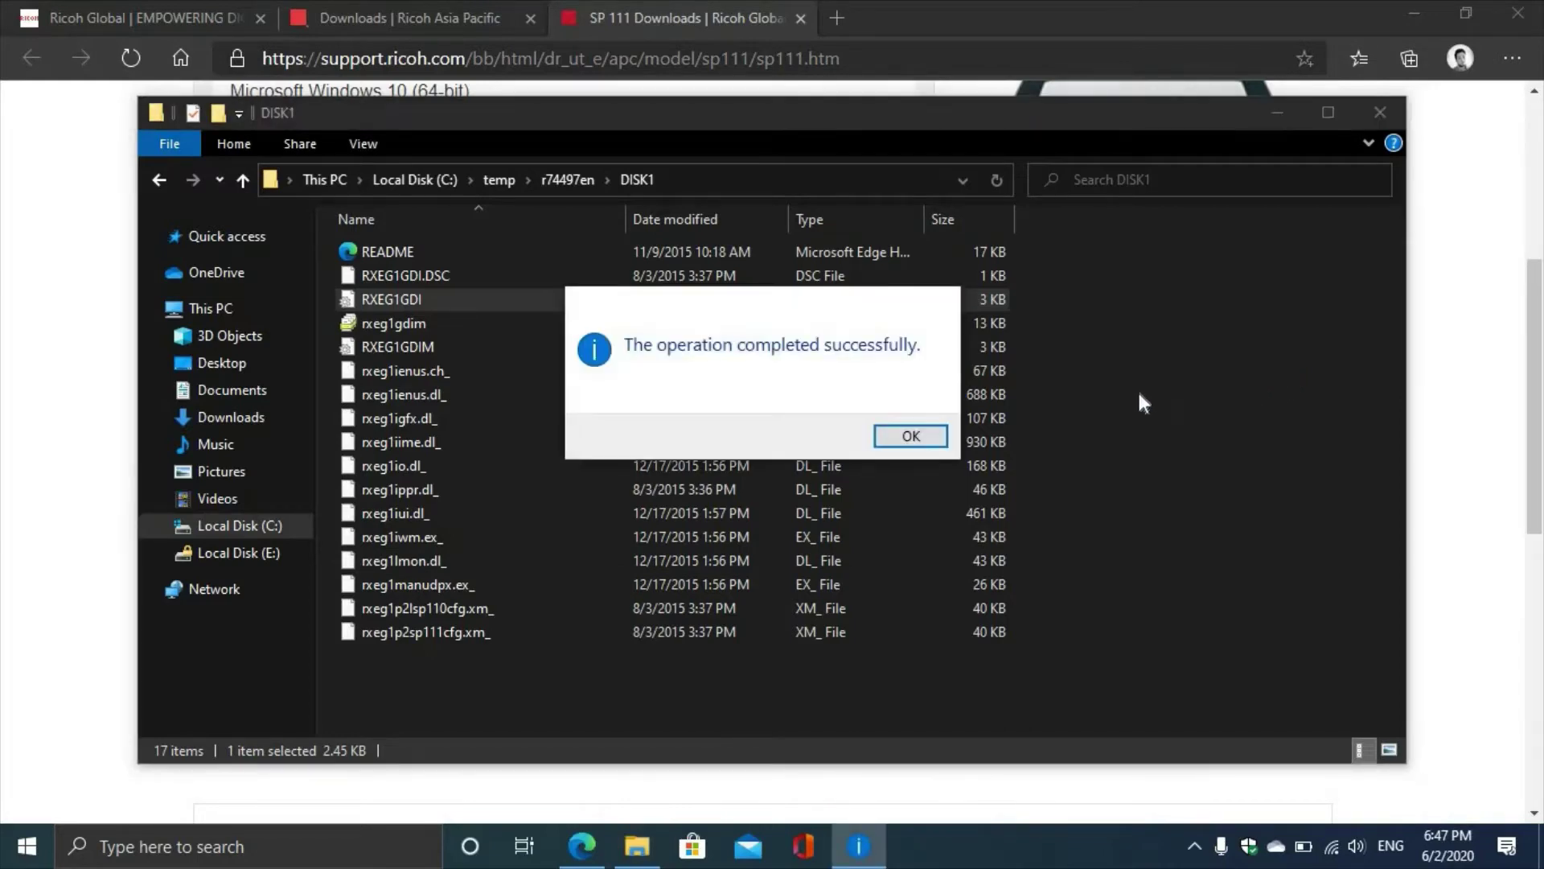
{"action": "left_click", "coordinate": [905, 438]}
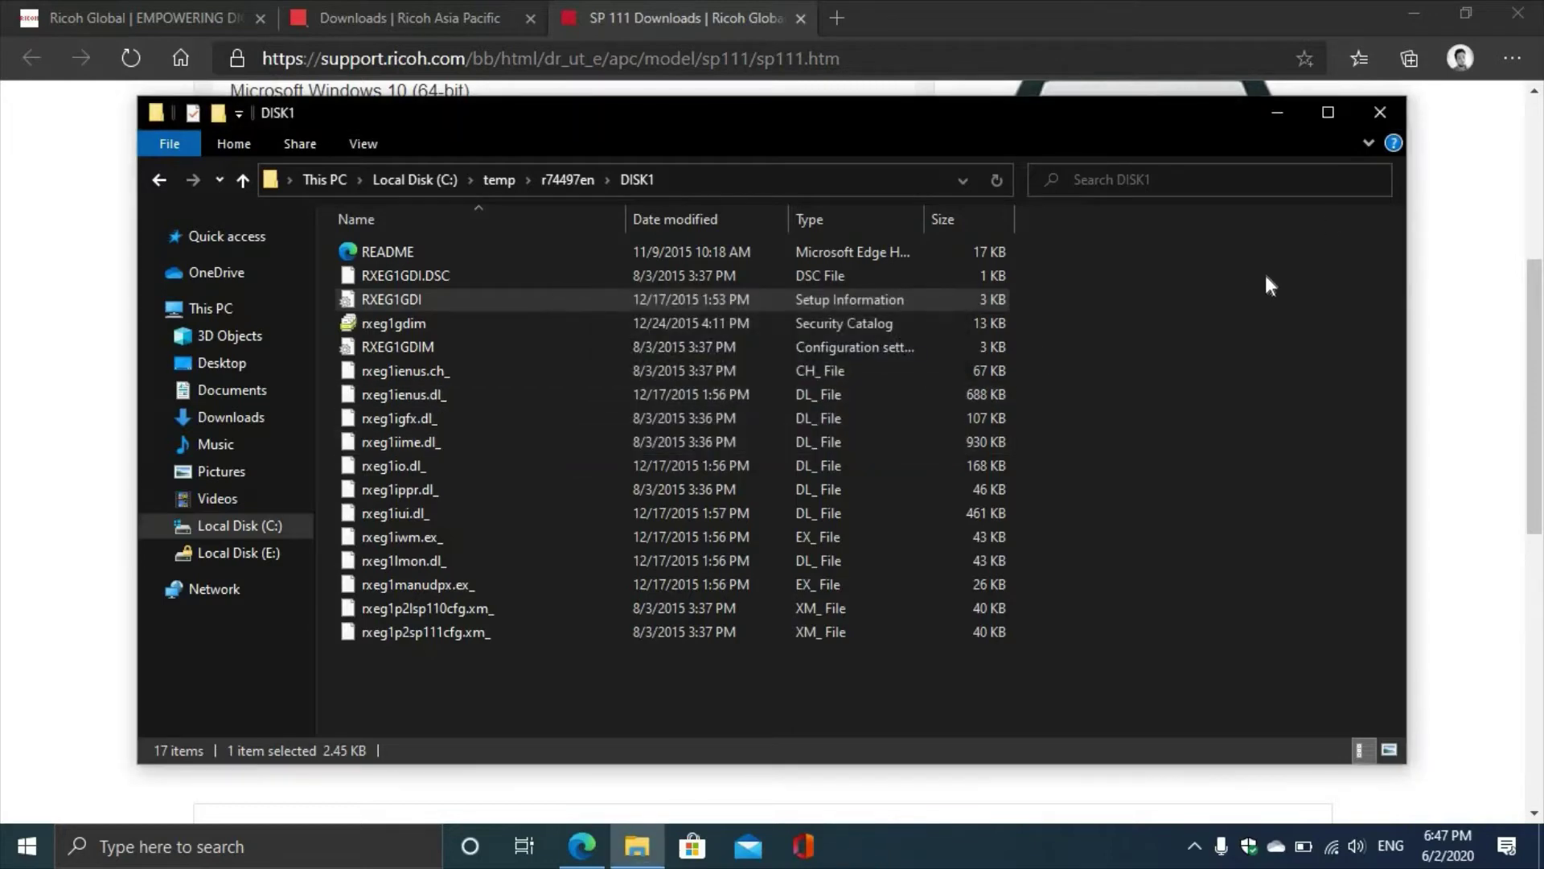
{"action": "left_click", "coordinate": [1390, 118]}
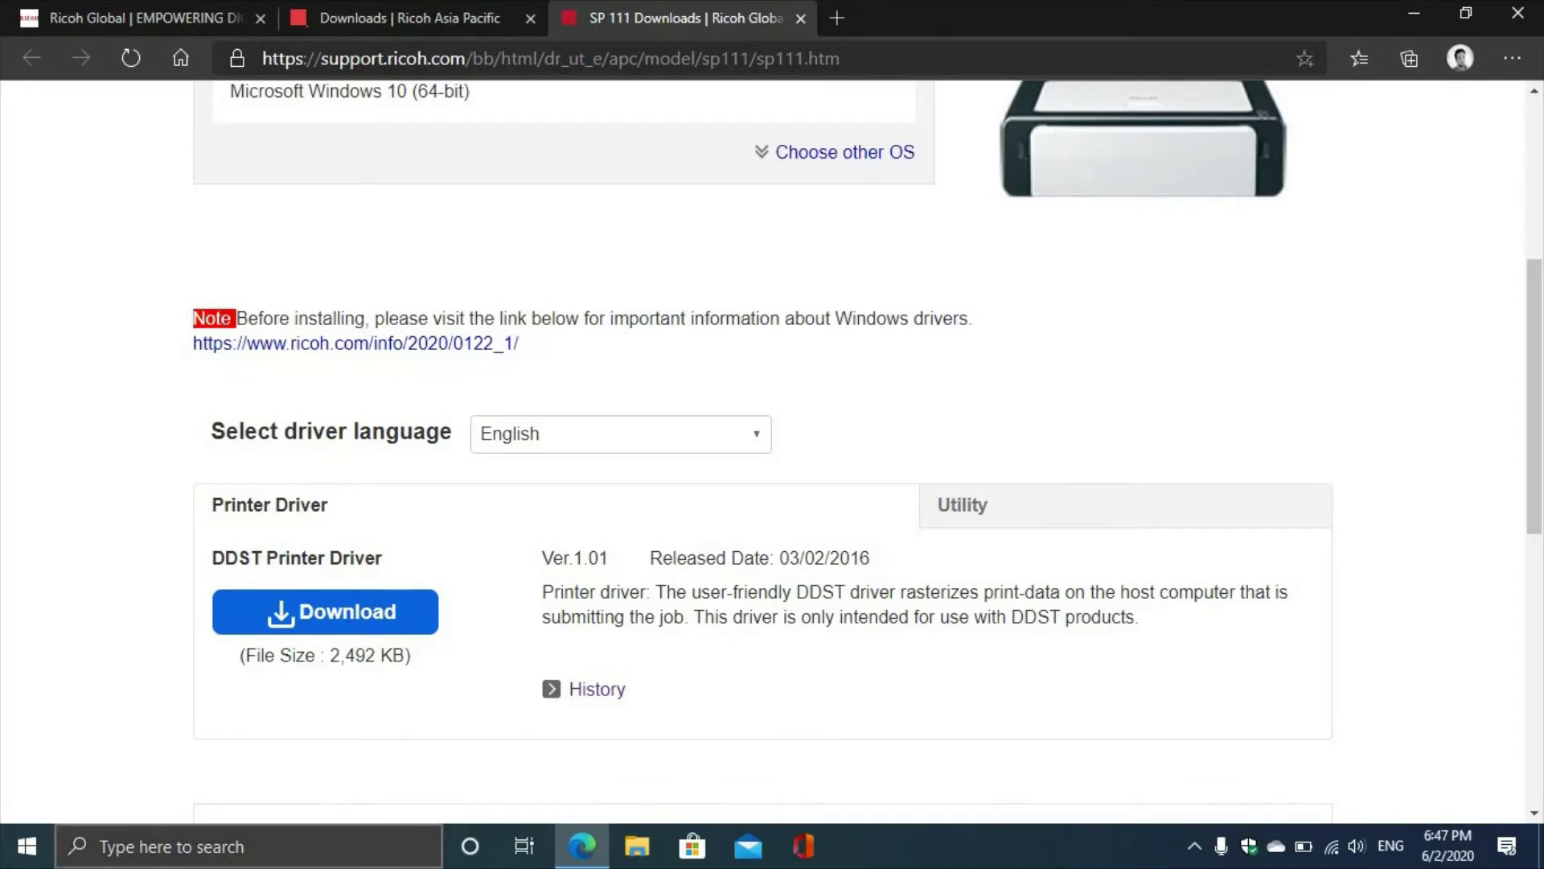
Open Control Panel, go to Devices and Printers under Hardware and Sound, and maximize the window.
{"action": "left_click", "coordinate": [299, 845]}
{"action": "type", "text": "con"}
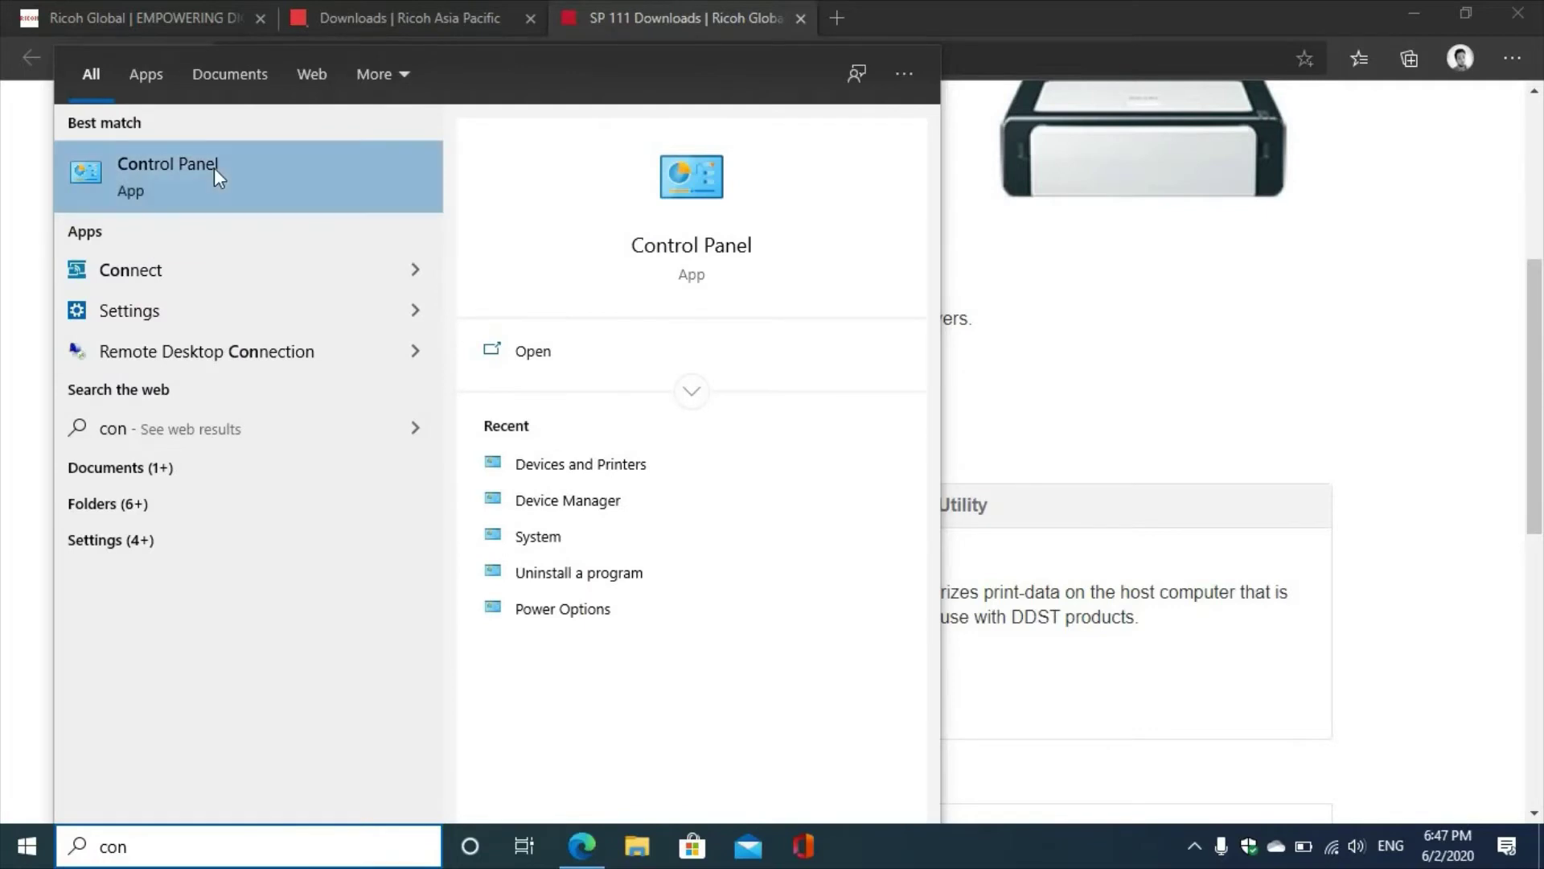
{"action": "left_click", "coordinate": [214, 168]}
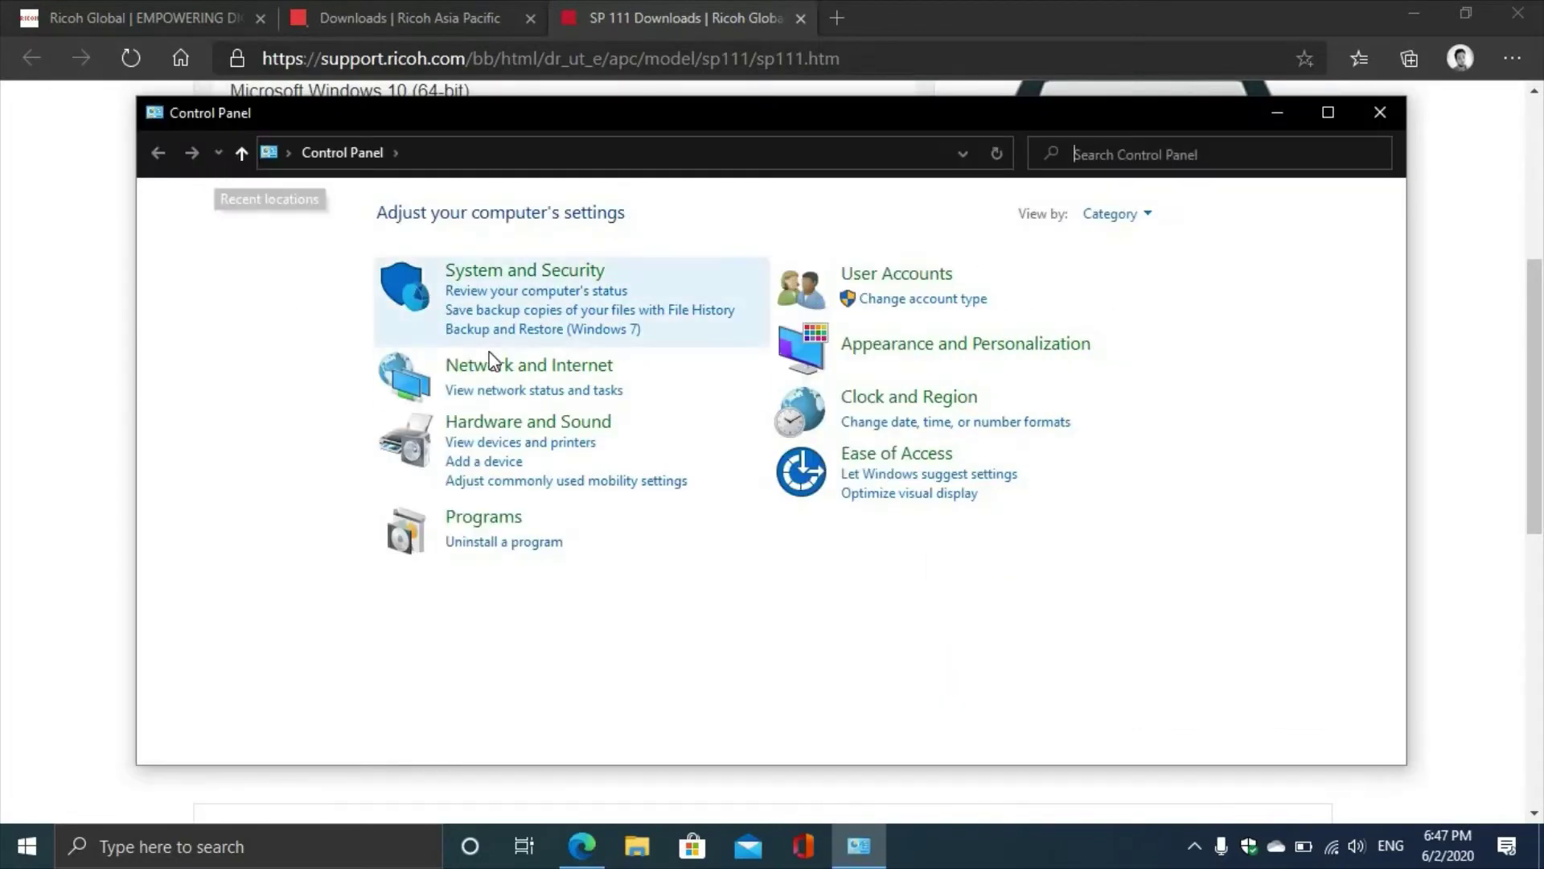
{"action": "left_click", "coordinate": [552, 431]}
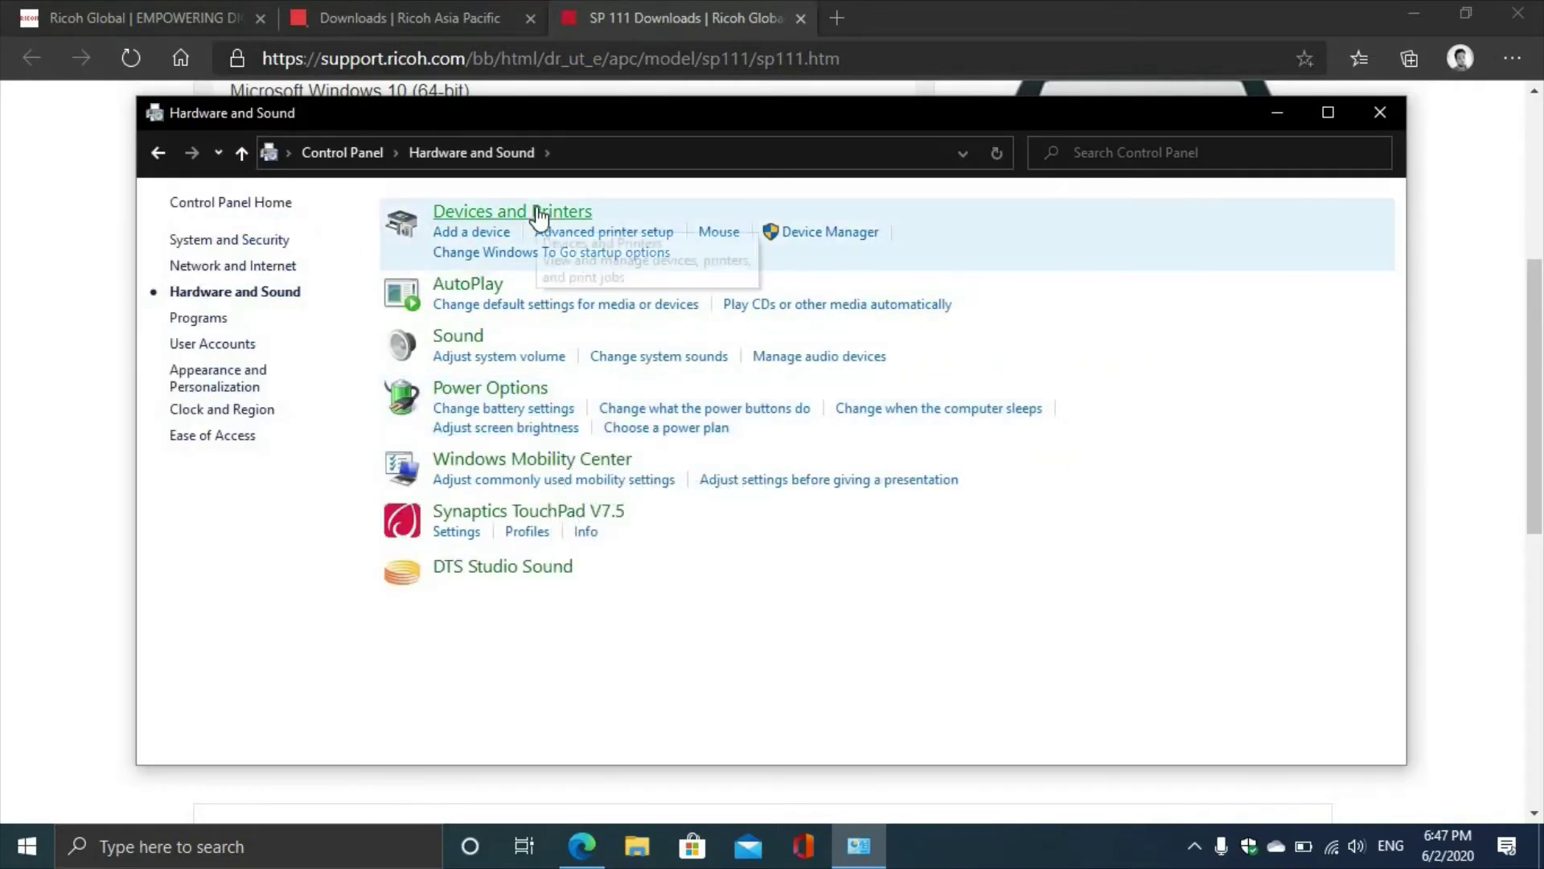
{"action": "left_click", "coordinate": [537, 211]}
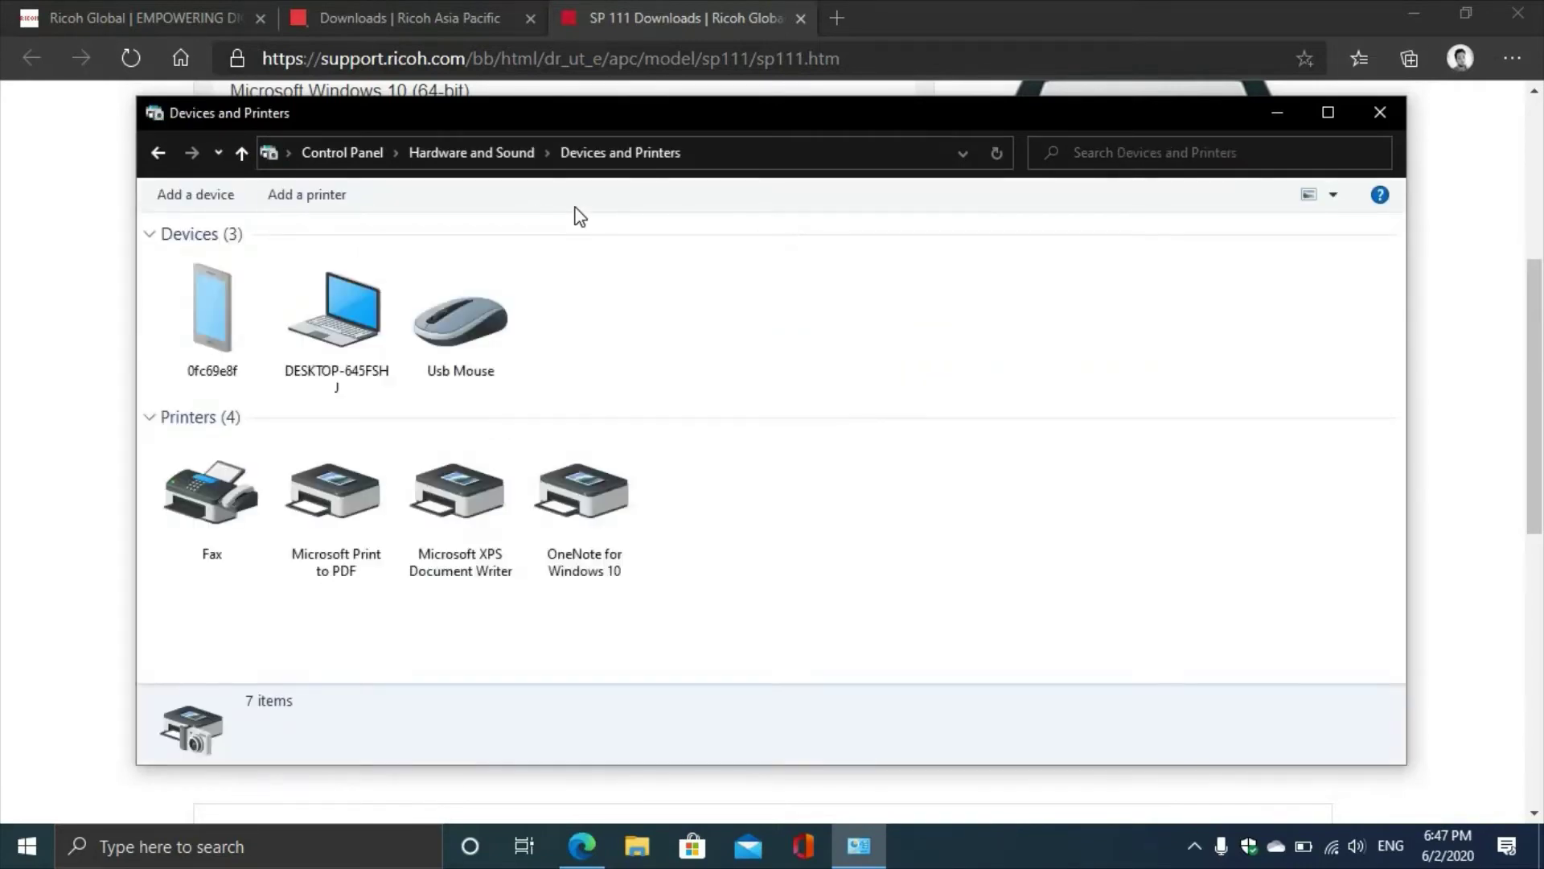
{"action": "left_click", "coordinate": [1328, 113]}
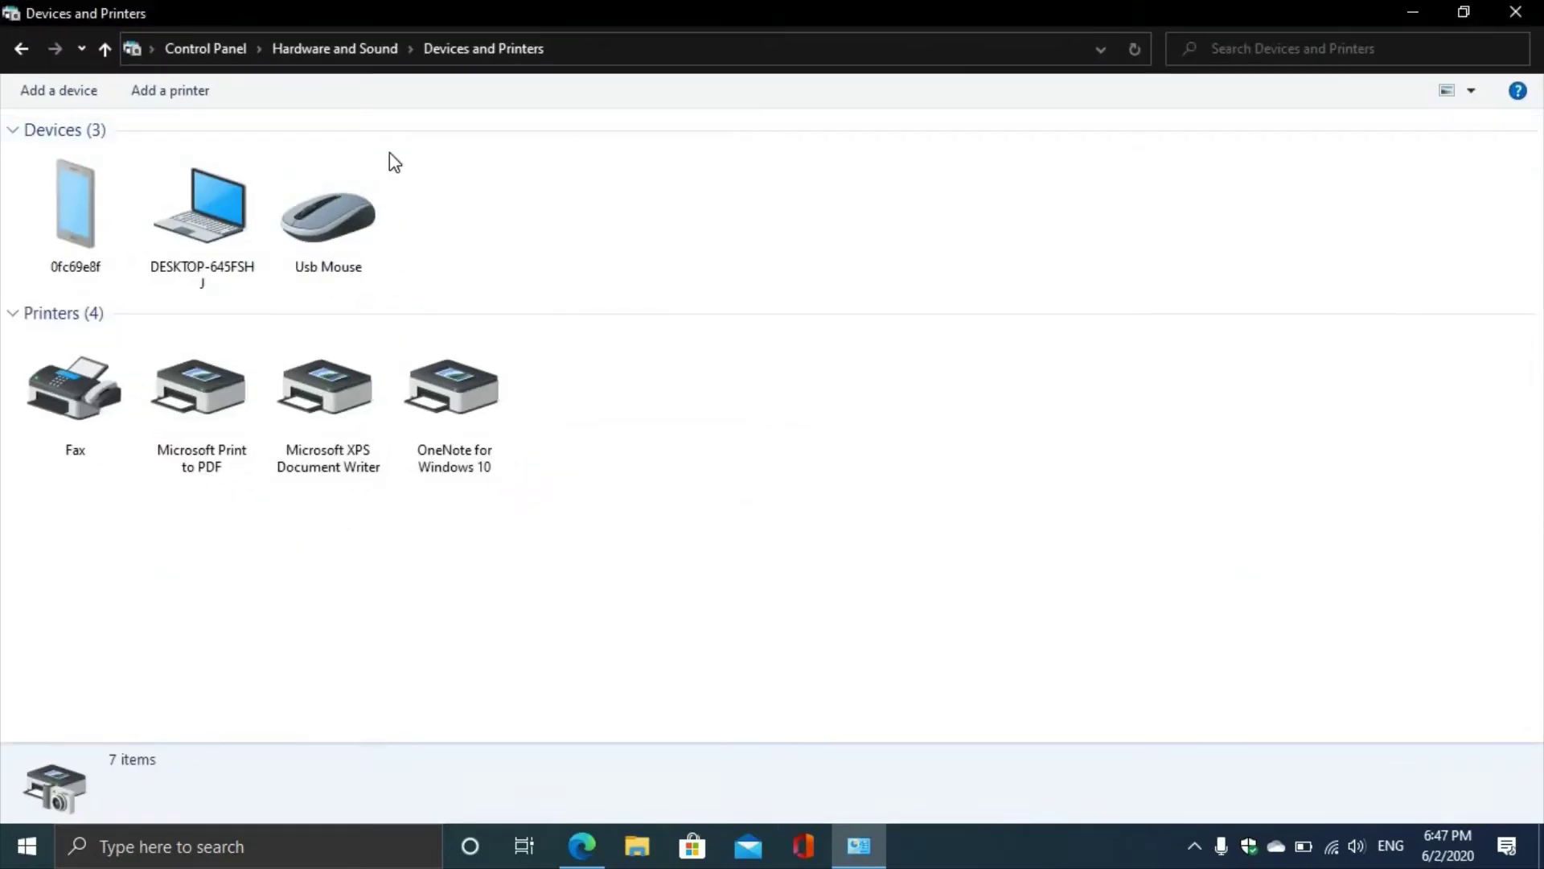
Start adding a printer that isn't listed, choosing a local or network printer with manual settings.
{"action": "left_click", "coordinate": [167, 92]}
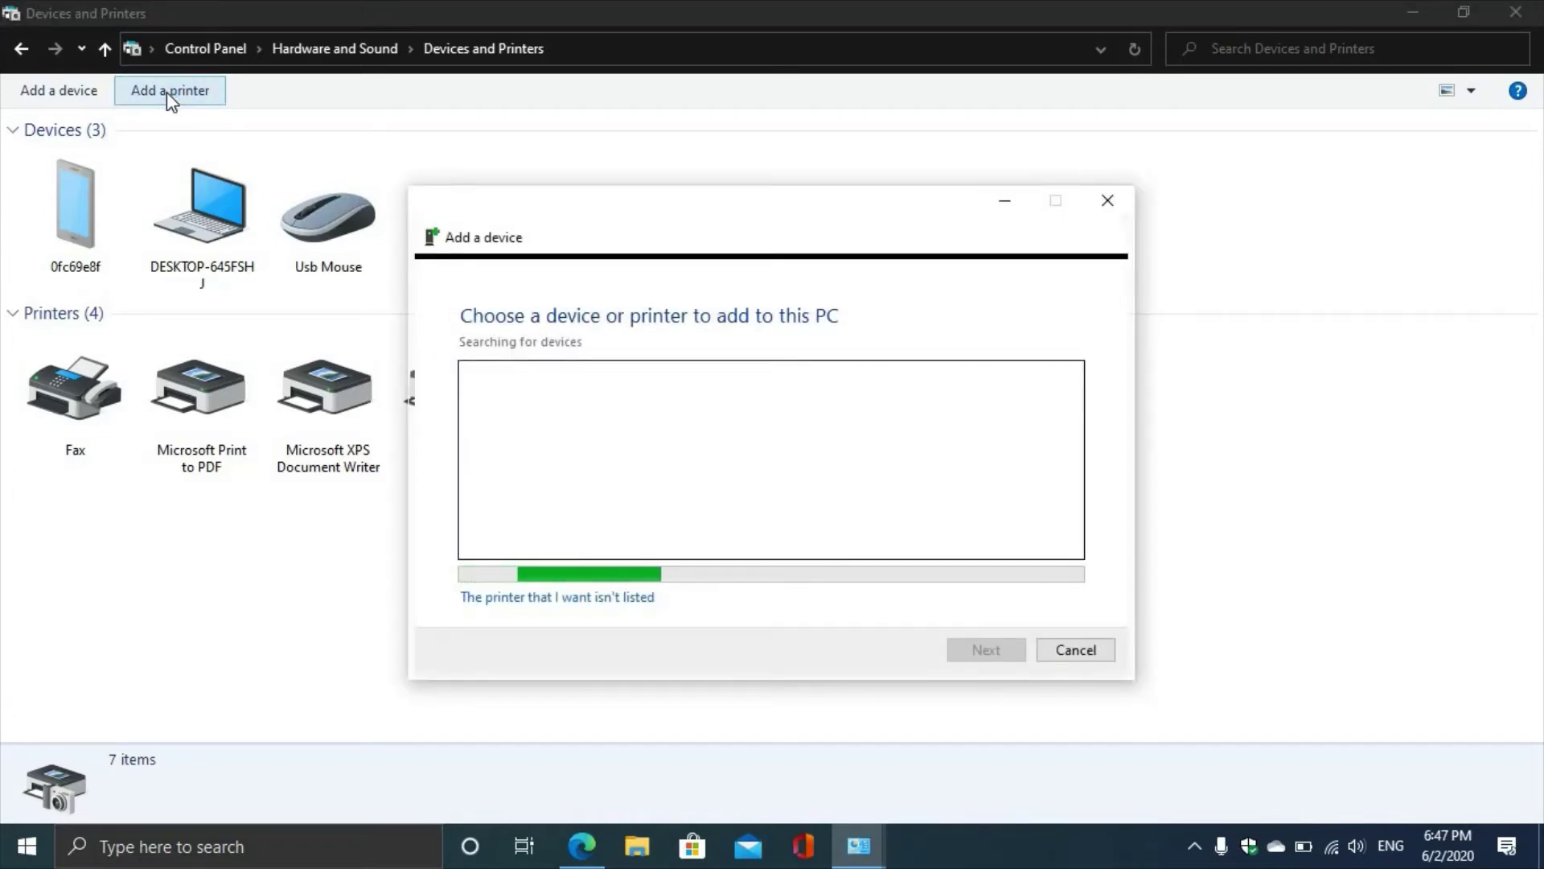
{"action": "left_click", "coordinate": [593, 608]}
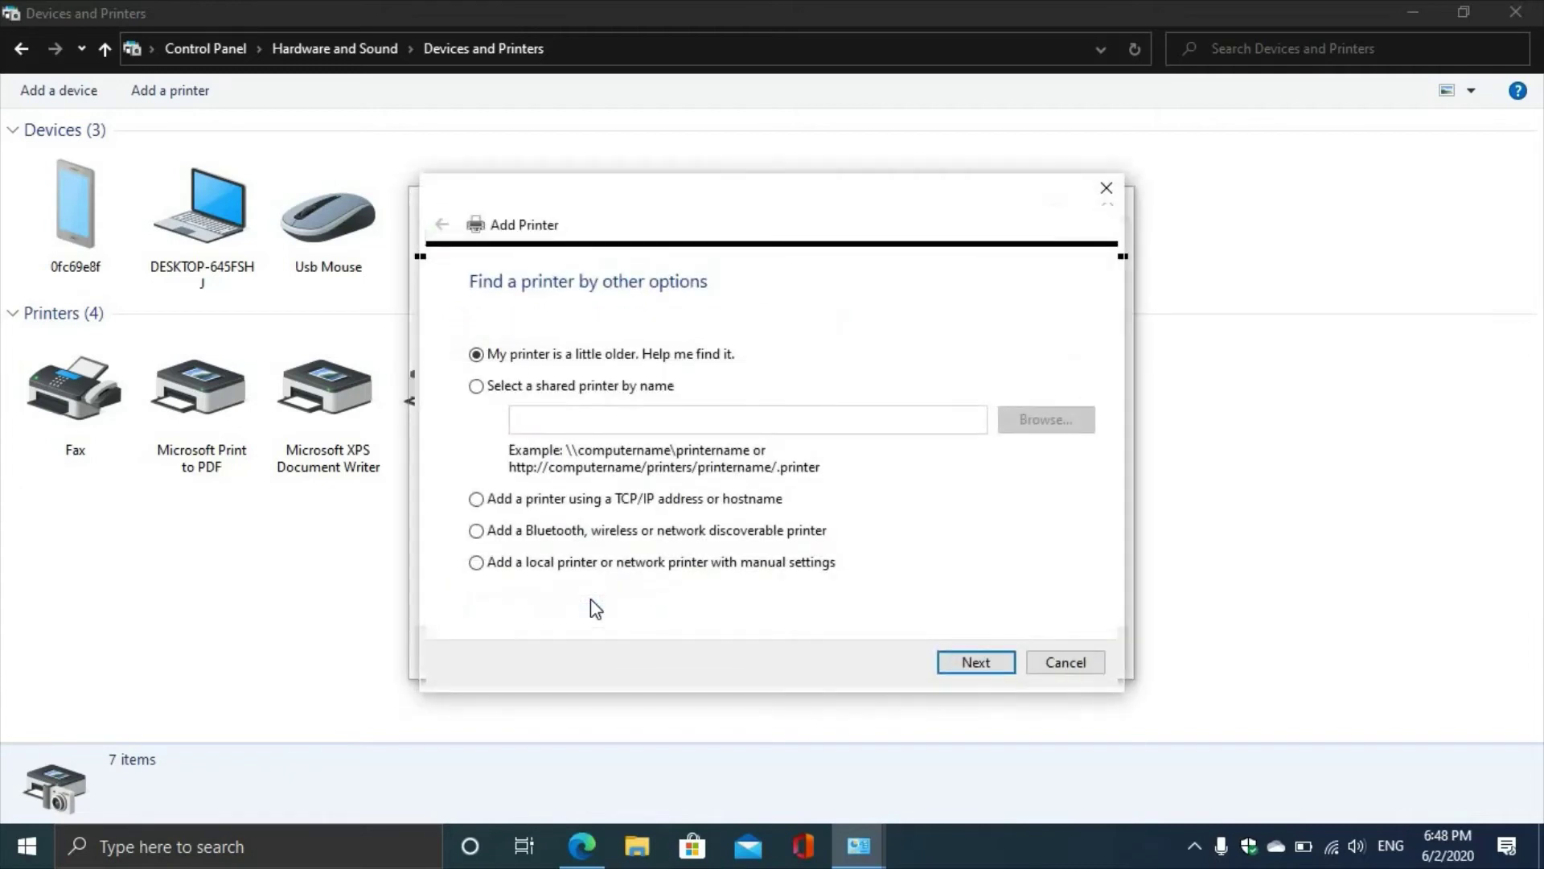
{"action": "left_click", "coordinate": [480, 565]}
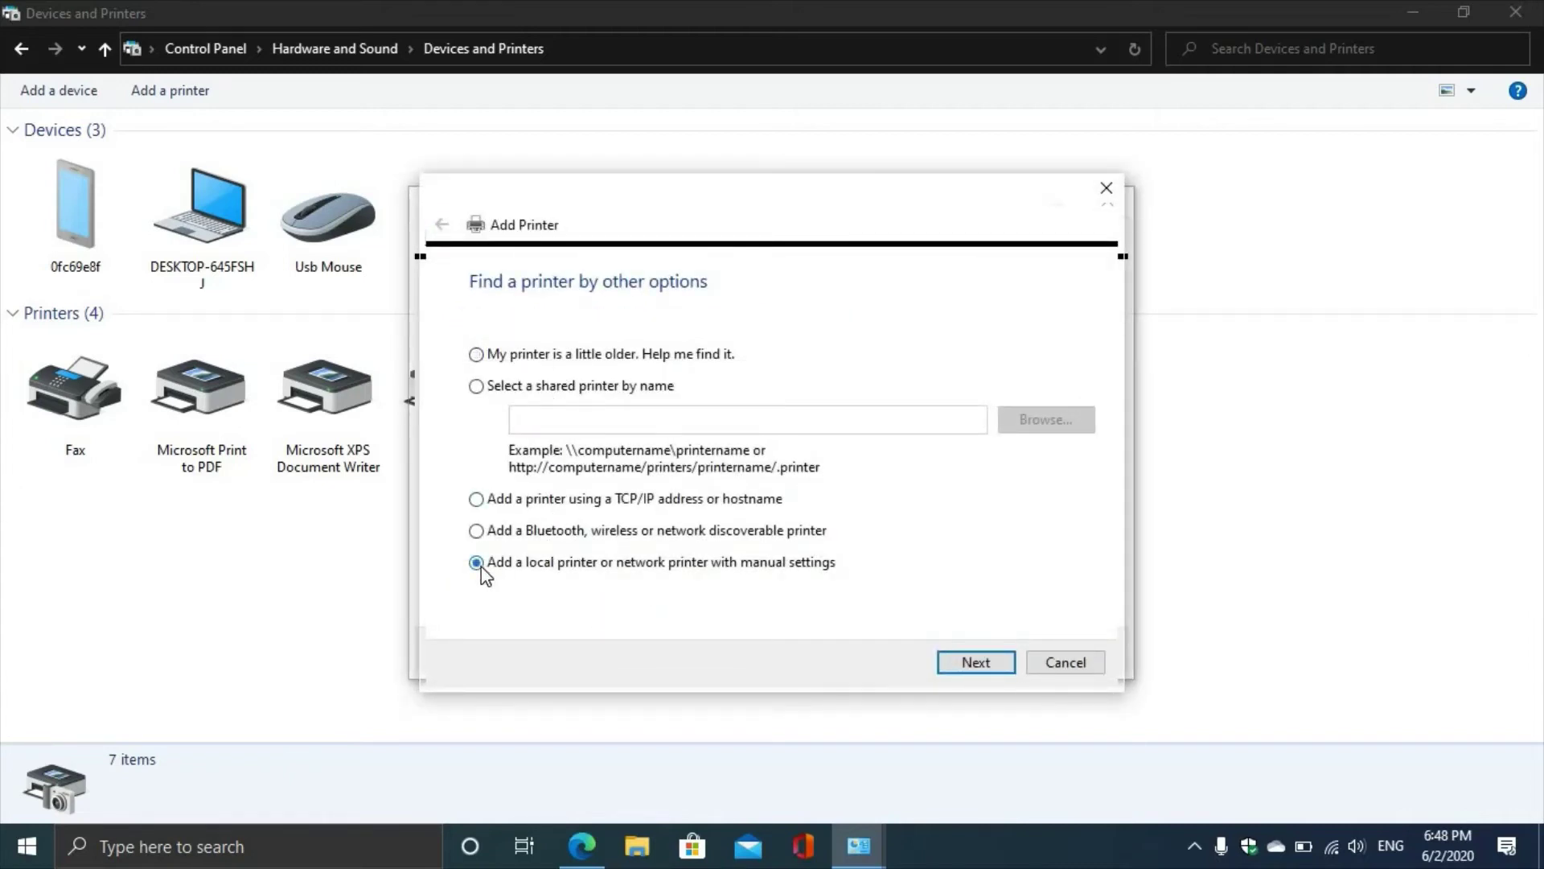
{"action": "left_click", "coordinate": [971, 668]}
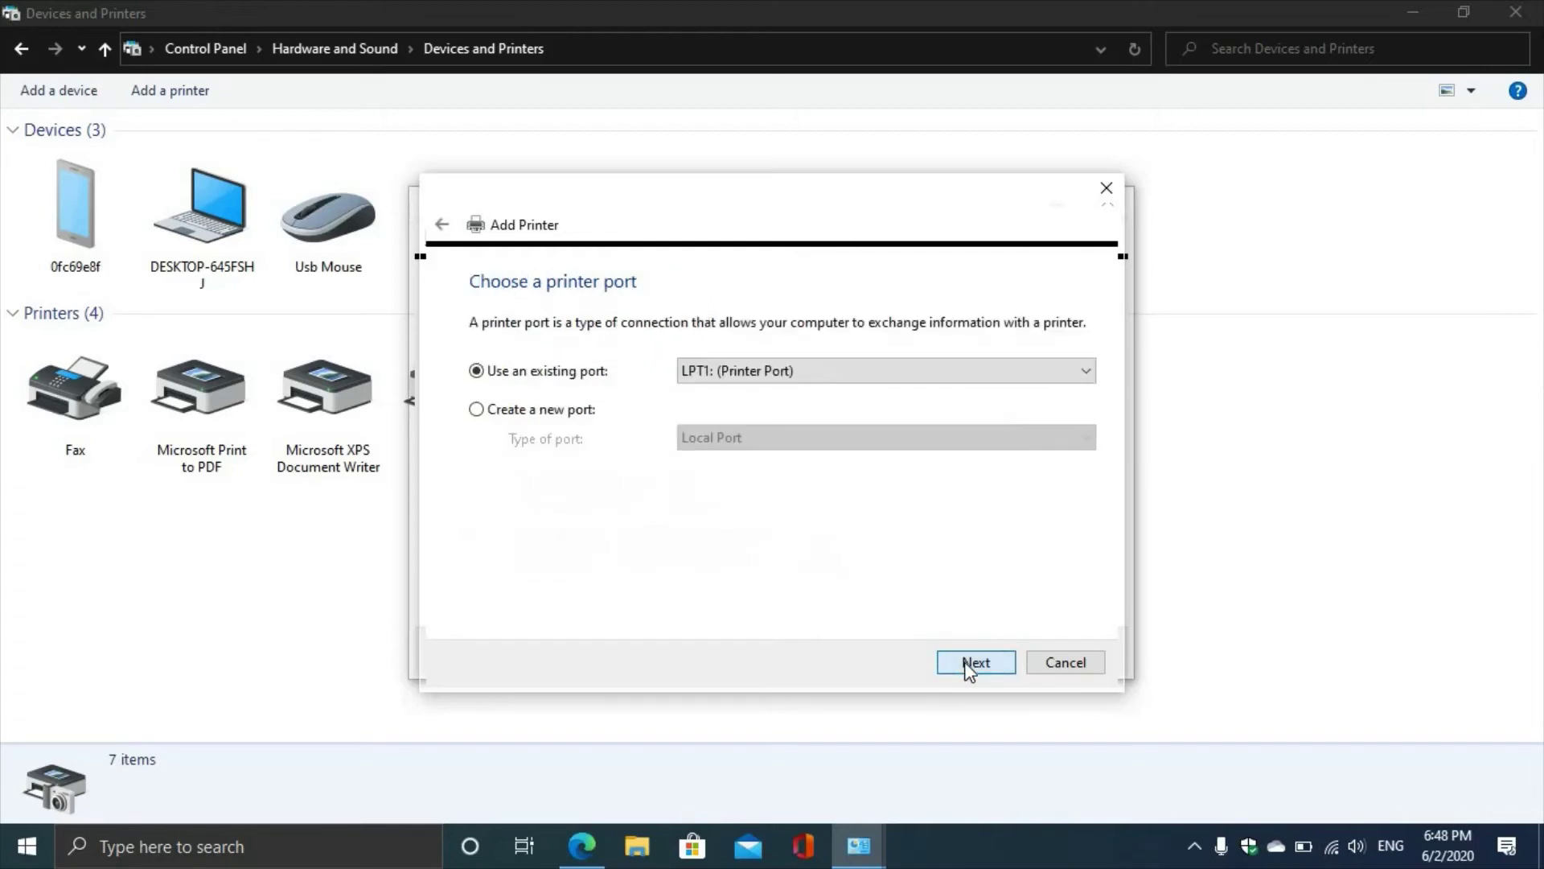
Assign the printer to the existing port USB001 (Virtual printer port for USB) and continue.
{"action": "left_click", "coordinate": [736, 370]}
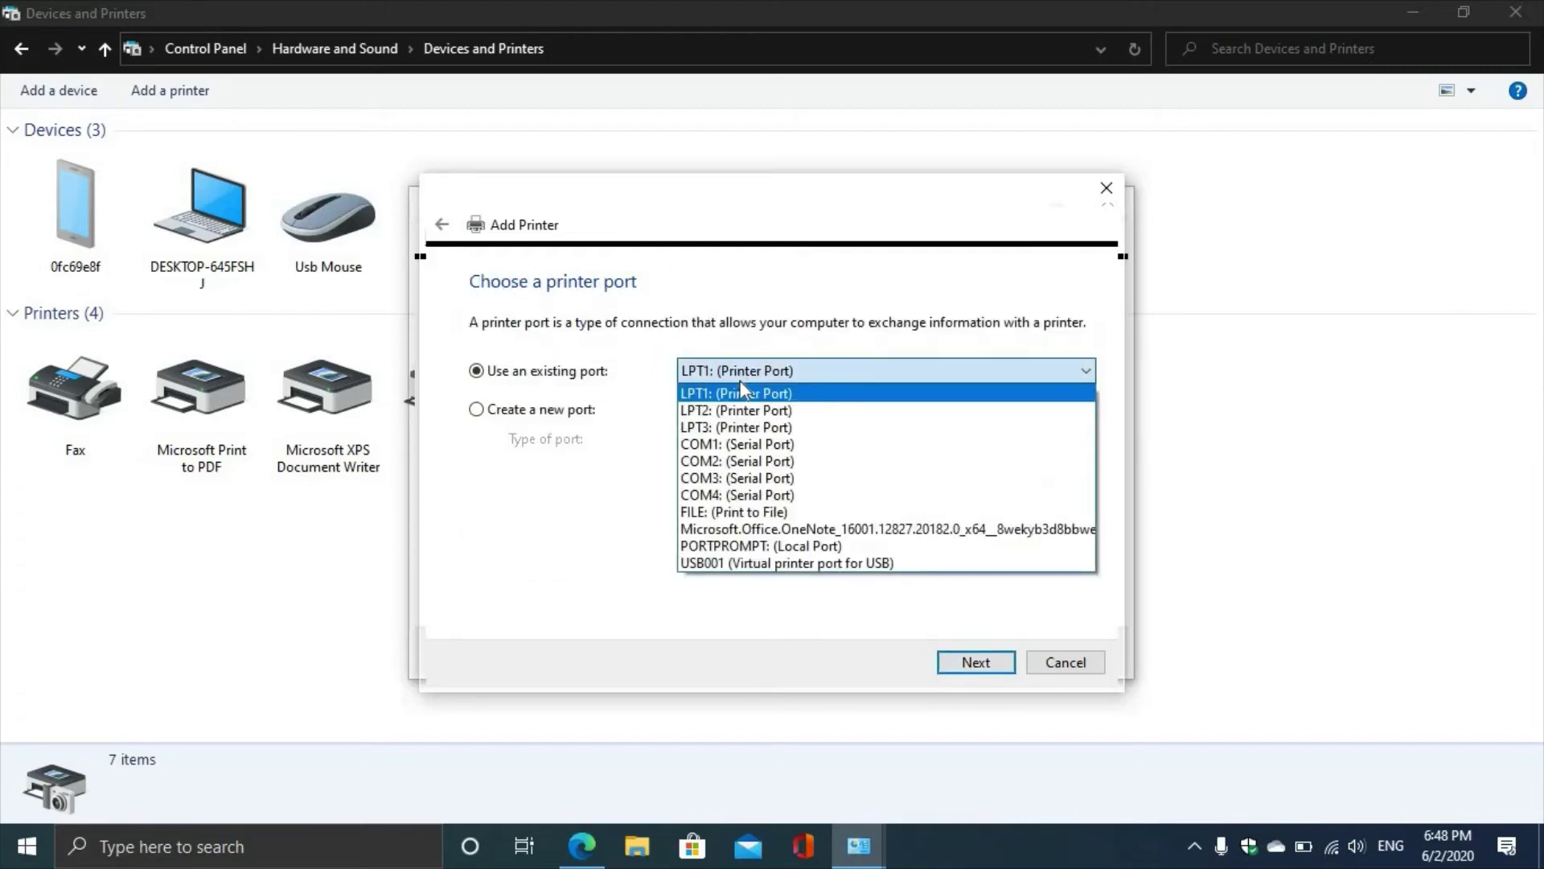
{"action": "left_click", "coordinate": [741, 563]}
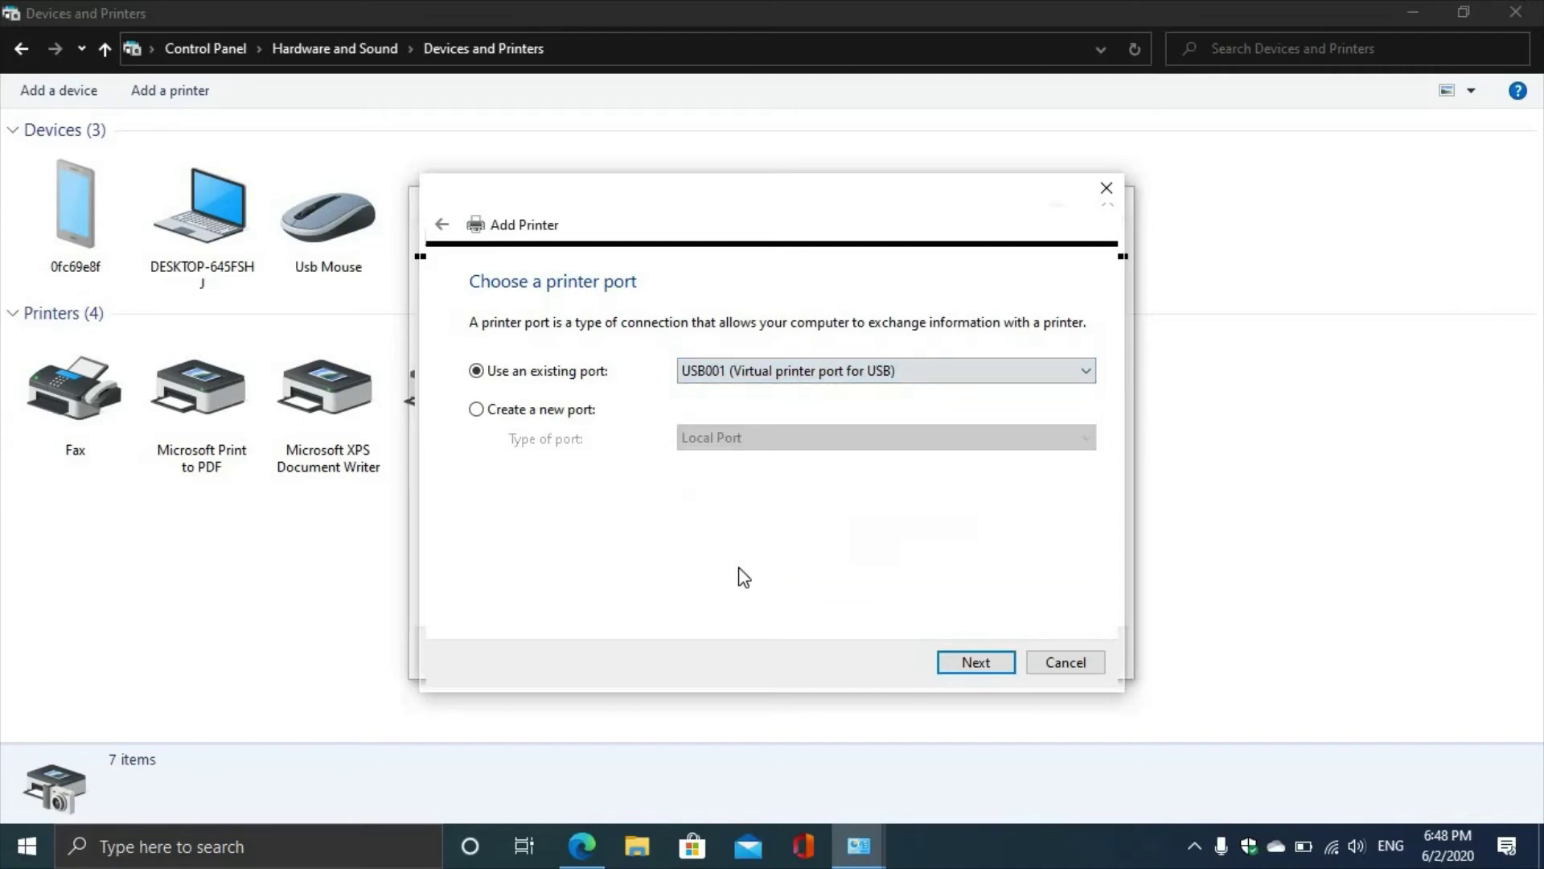
{"action": "left_click", "coordinate": [976, 662]}
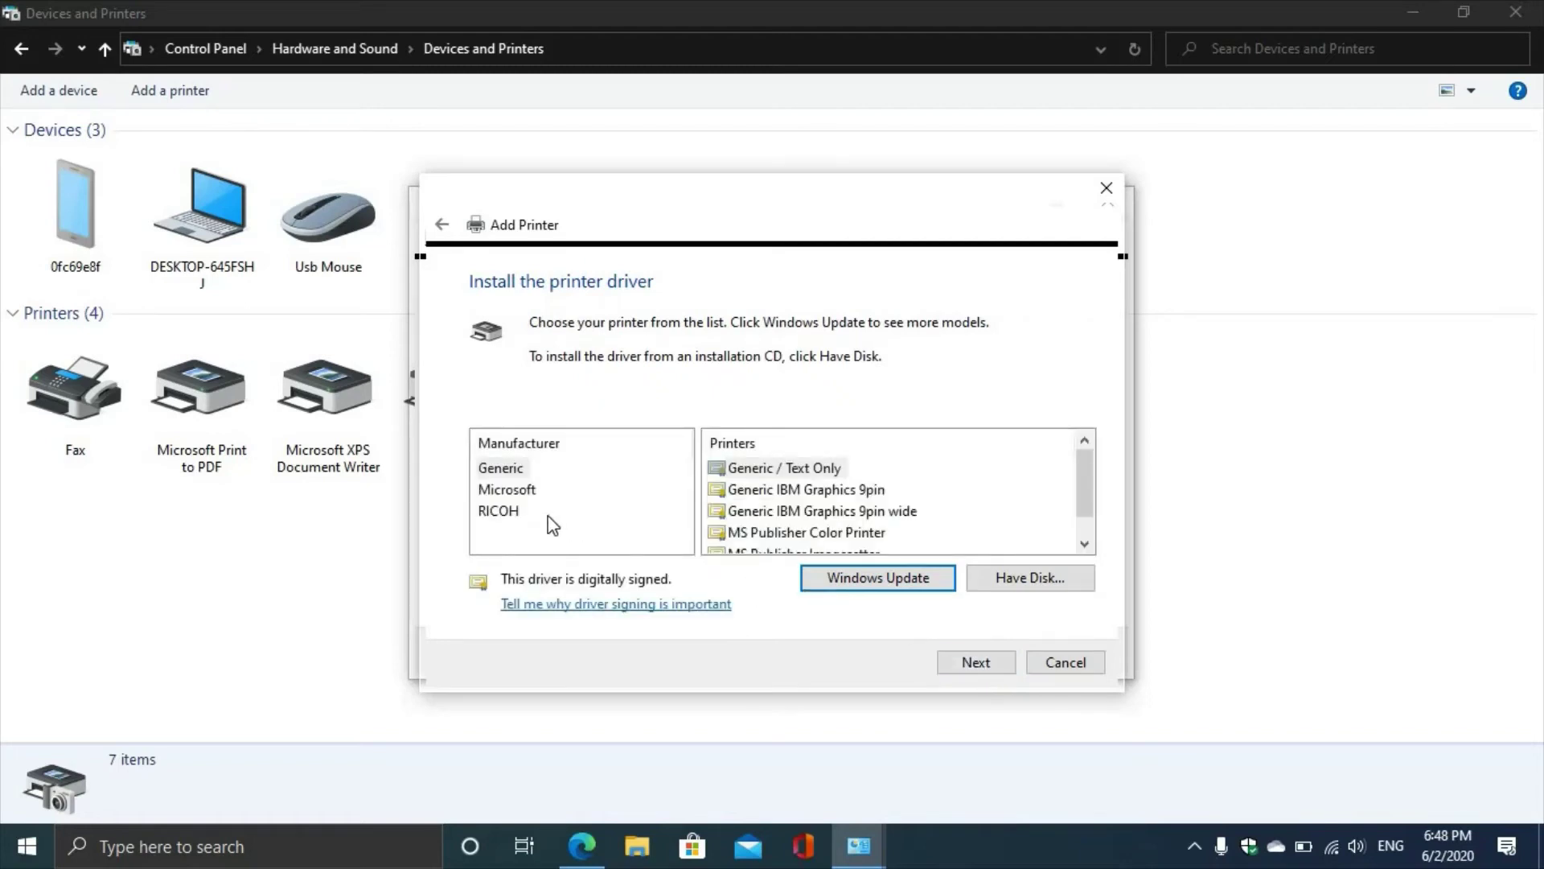
Choose the RICOH SP 111 DDST driver, accept the suggested printer name and finish adding the printer.
{"action": "left_click", "coordinate": [515, 513]}
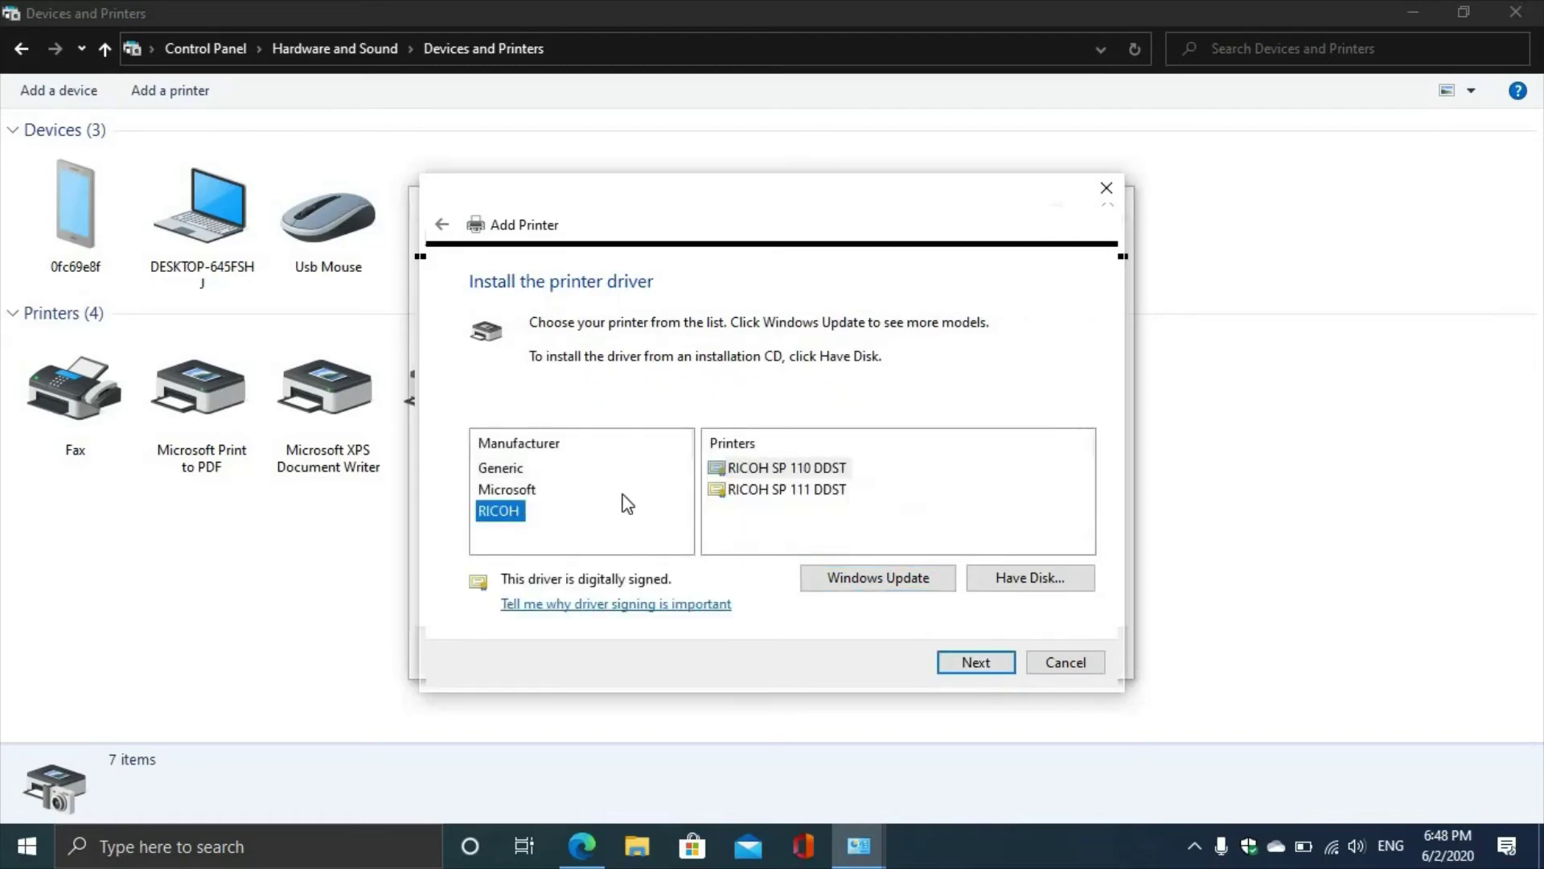
{"action": "left_click", "coordinate": [766, 491]}
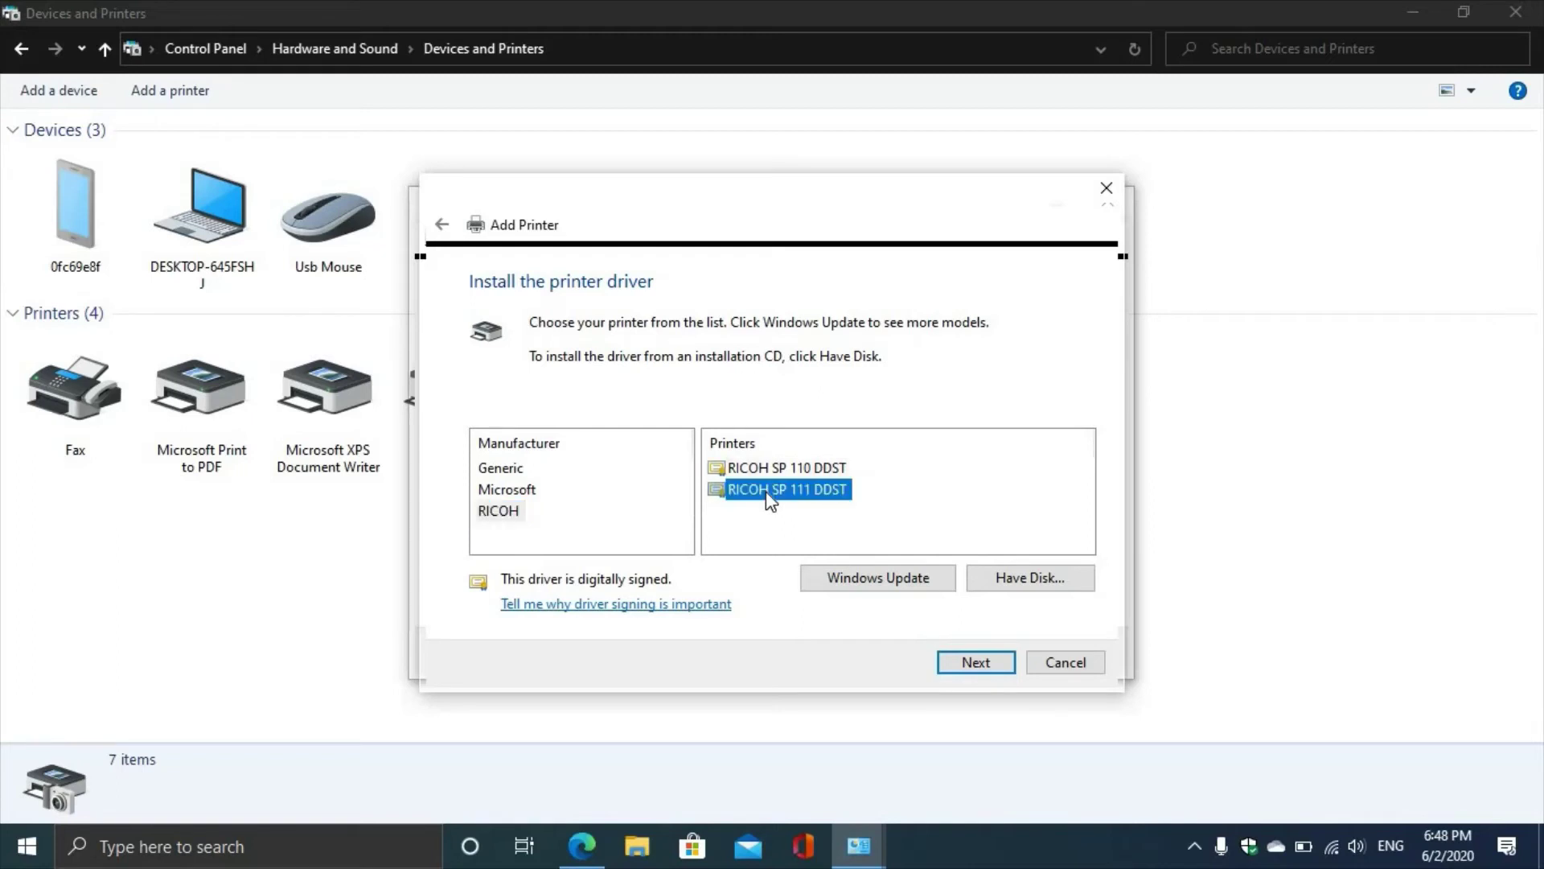
{"action": "left_click", "coordinate": [976, 662]}
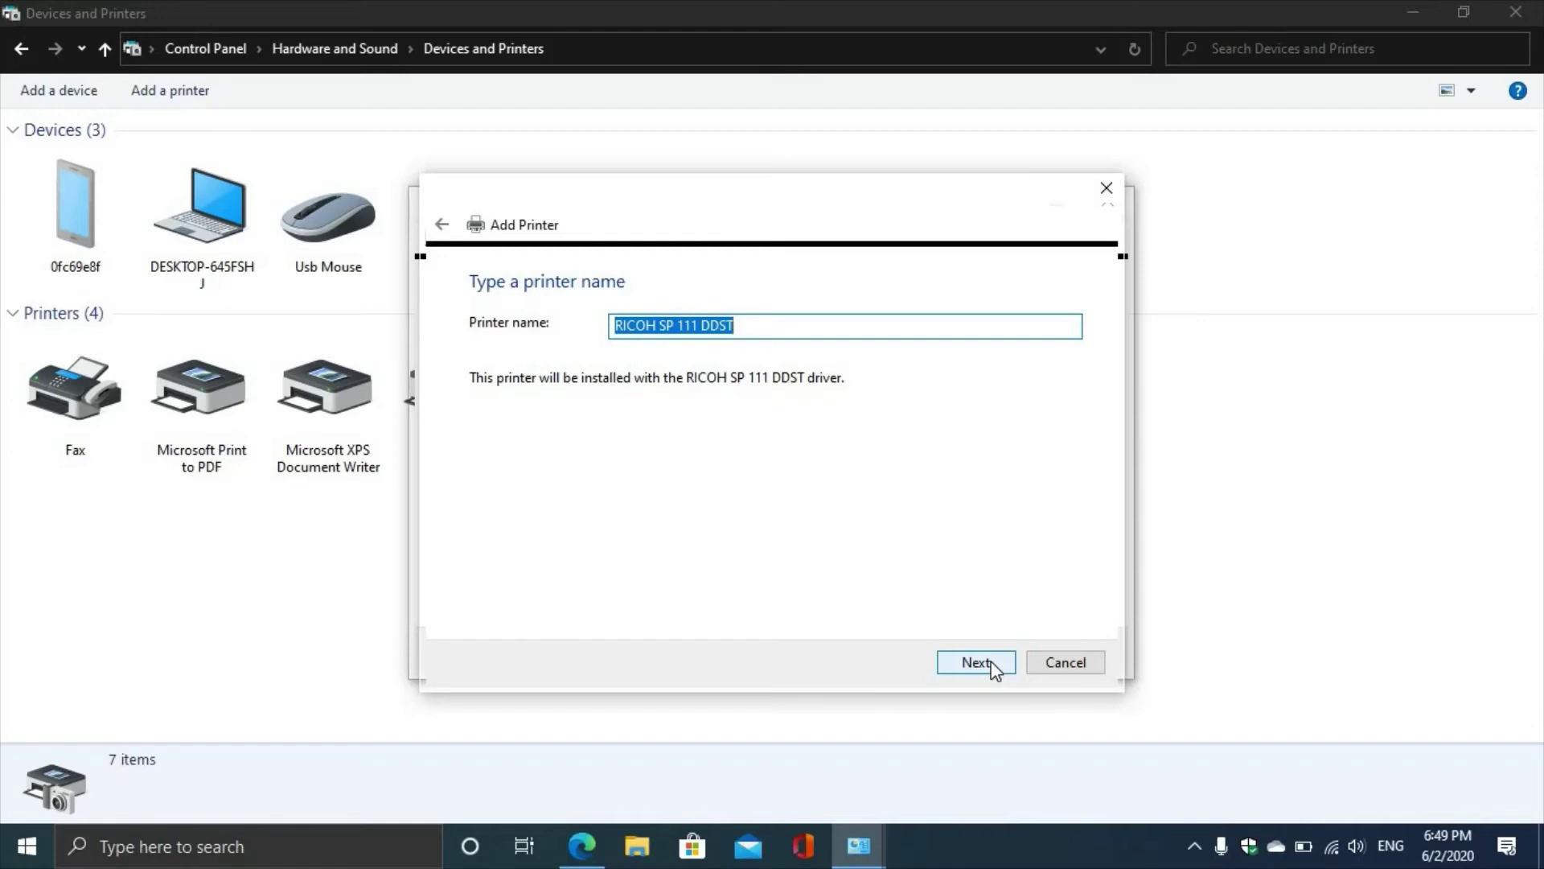
{"action": "left_click", "coordinate": [992, 661]}
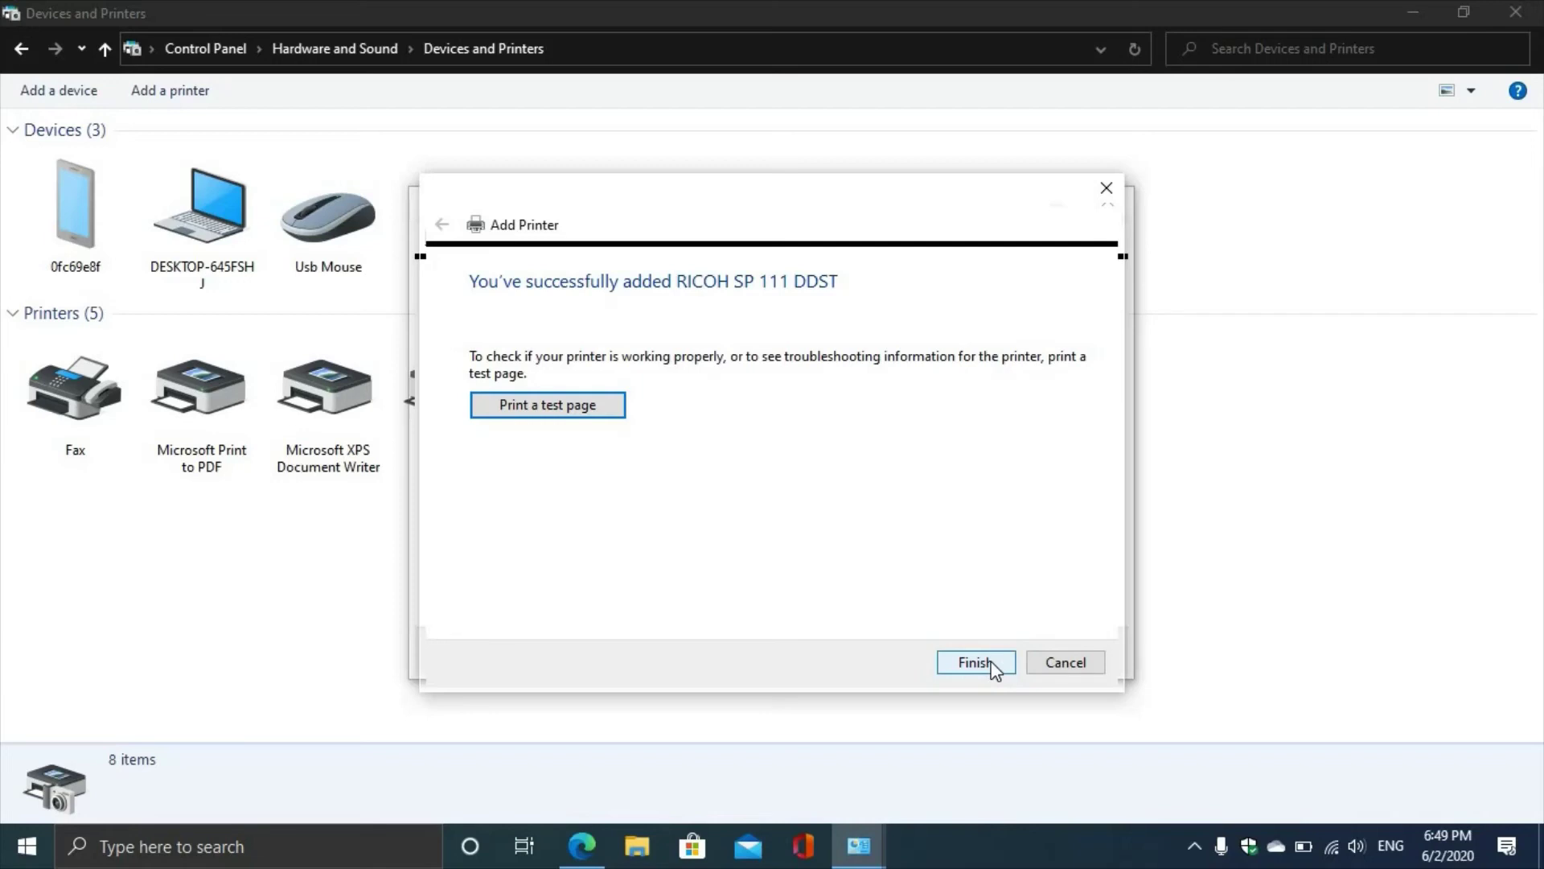
{"action": "left_click", "coordinate": [976, 662]}
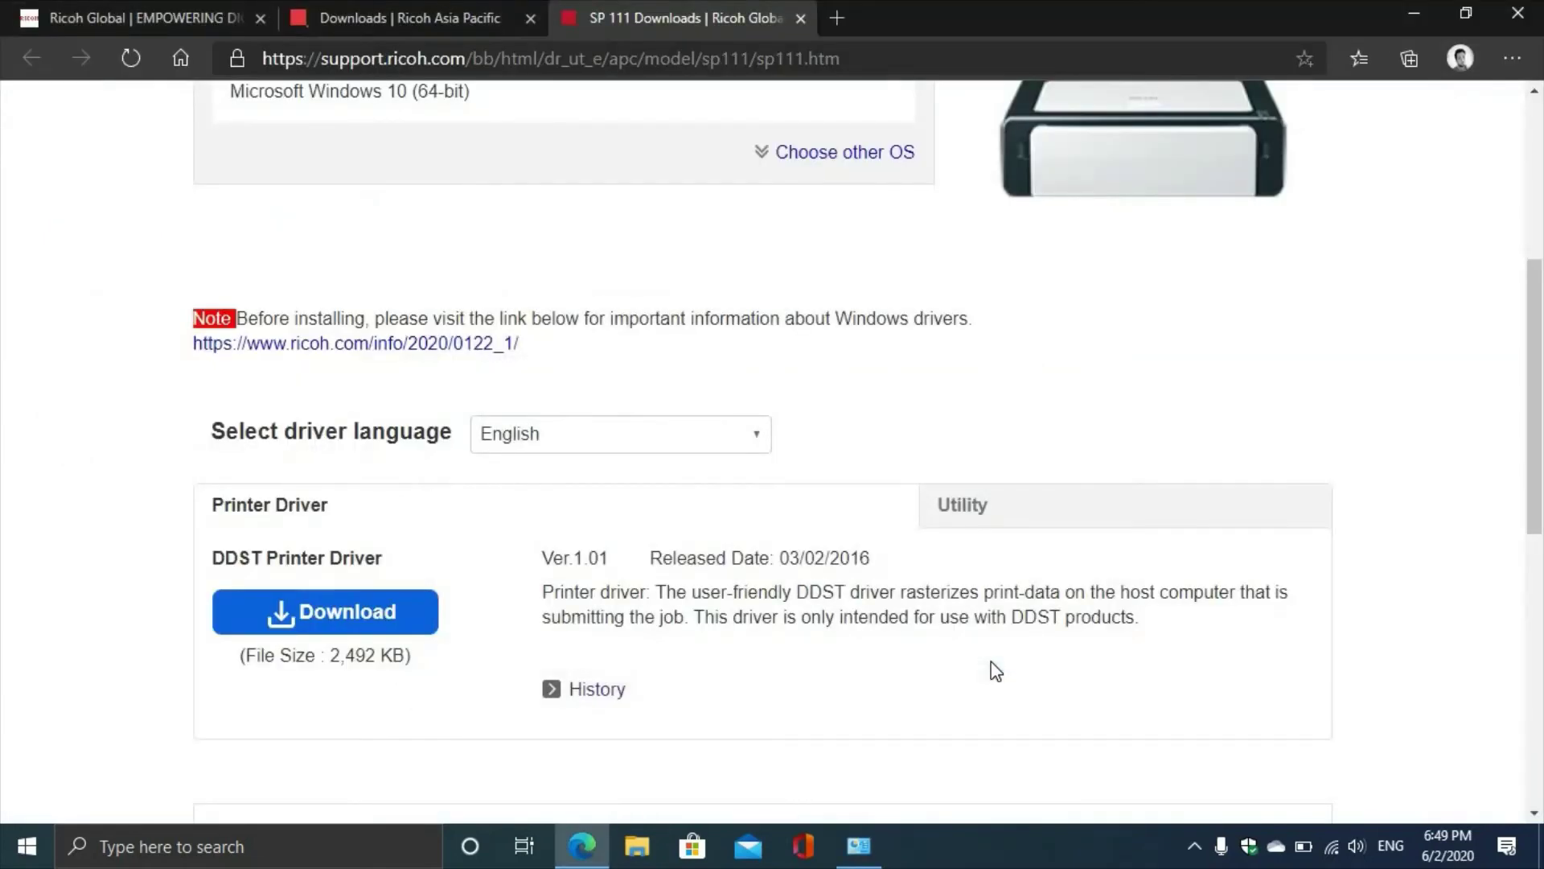
Return to the Devices and Printers window and check the details of the RICOH SP 111 DDST printer.
{"action": "left_click", "coordinate": [859, 845]}
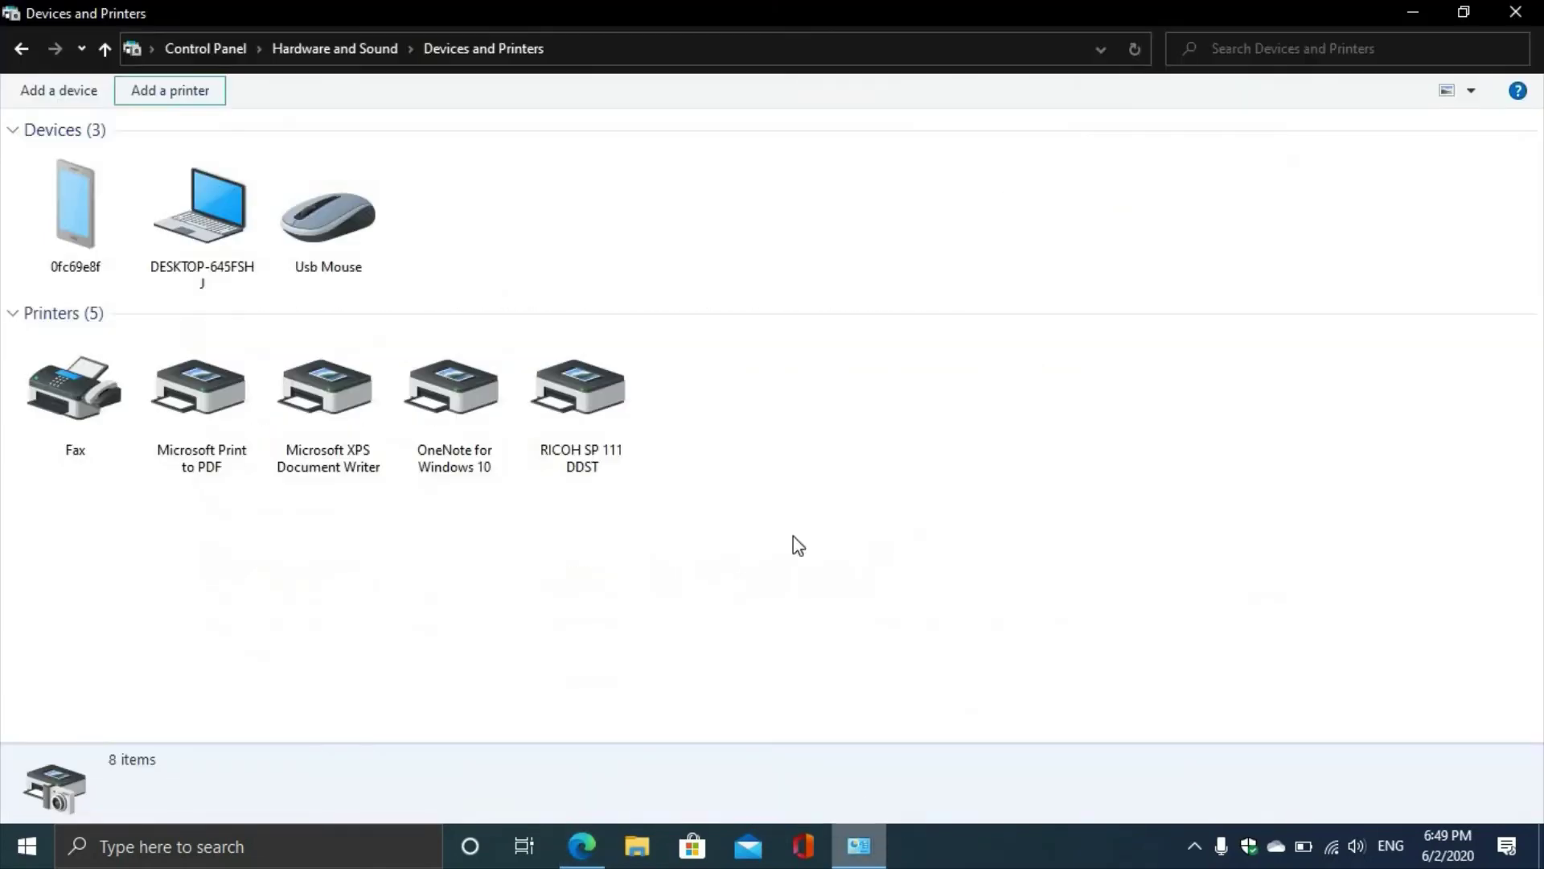
{"action": "left_click", "coordinate": [609, 423]}
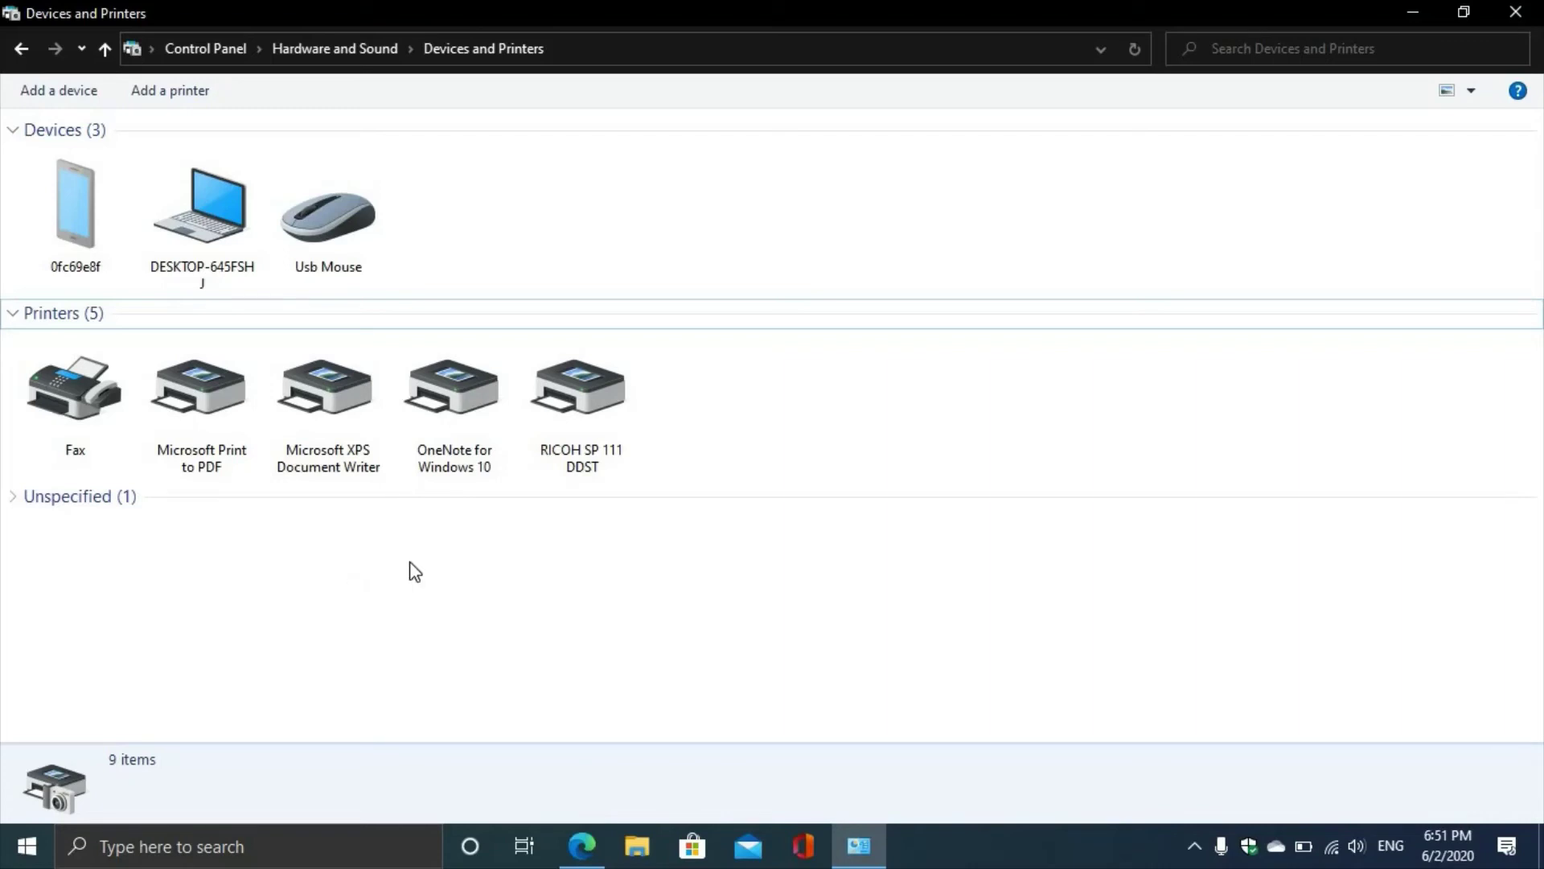
{"action": "left_click", "coordinate": [568, 420]}
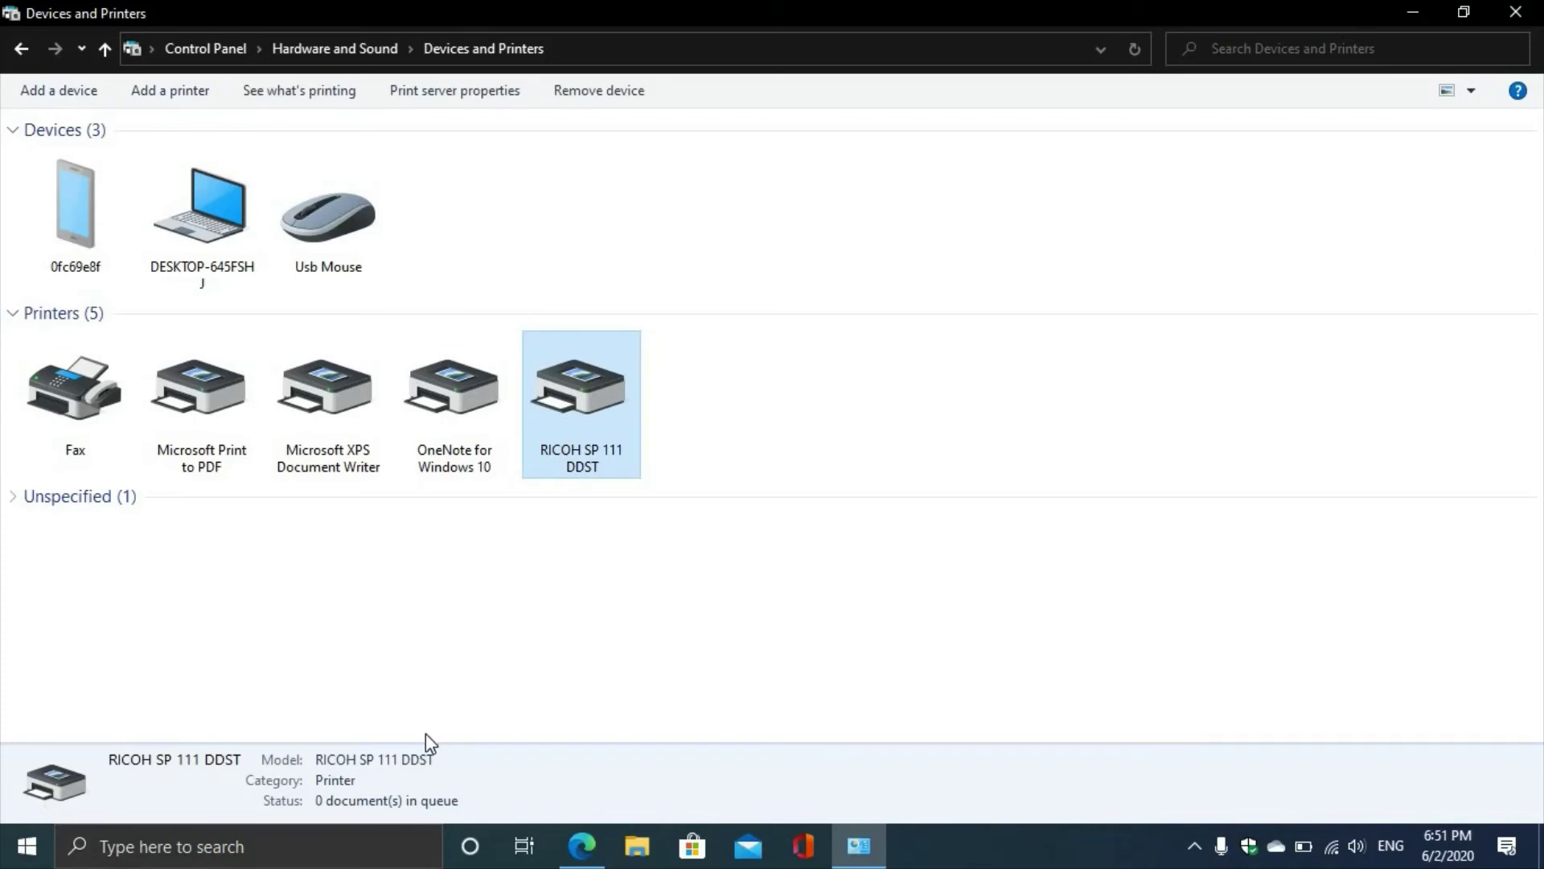
{"action": "left_click", "coordinate": [962, 417]}
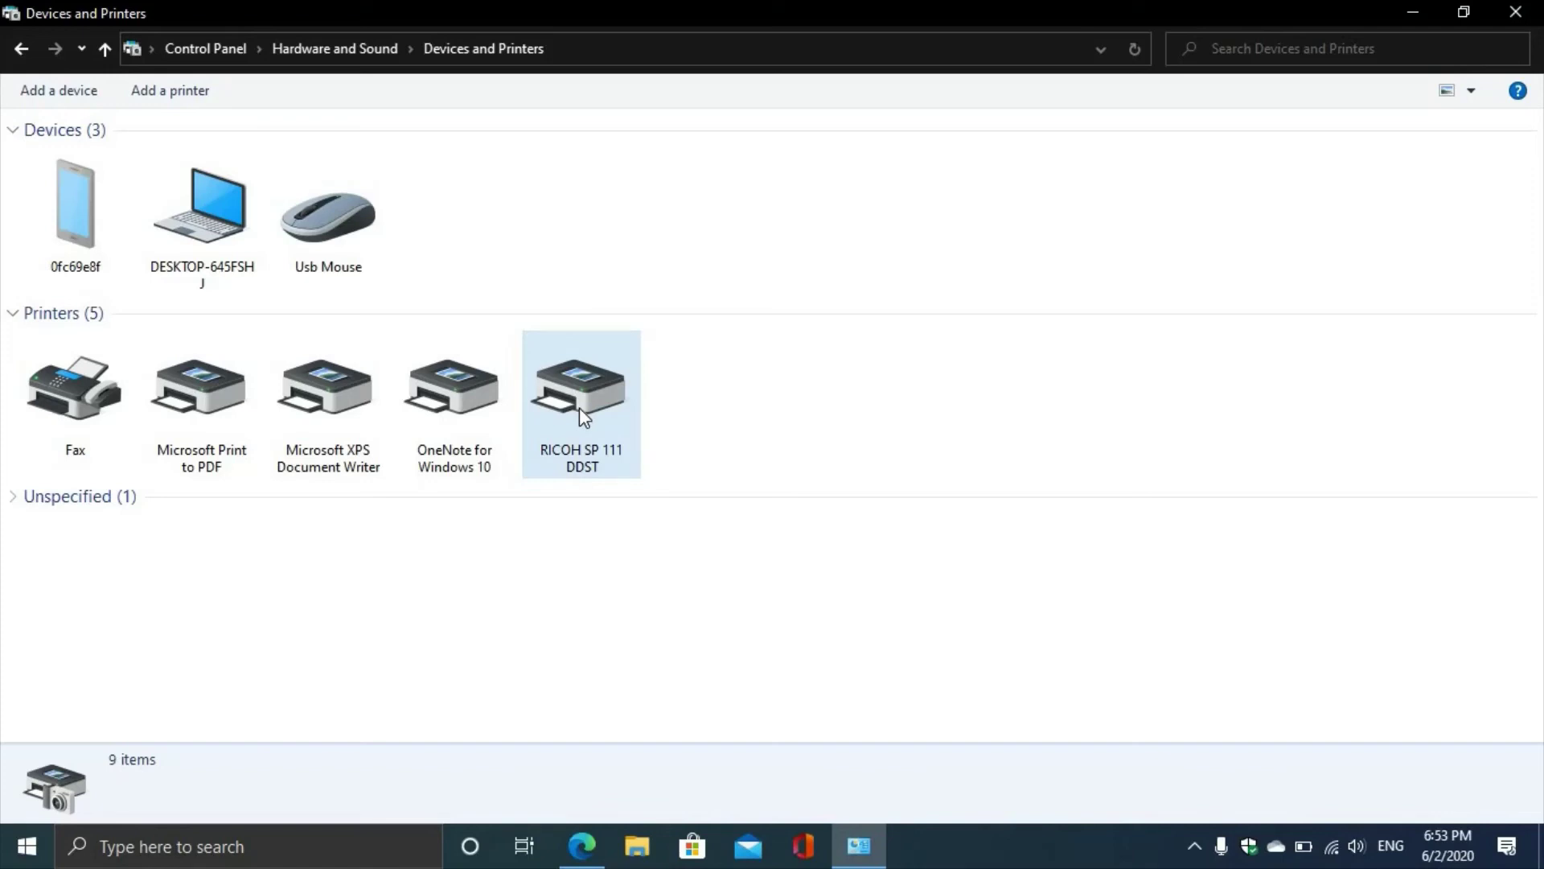
Run the troubleshooter on the RICOH SP 111 DDST printer, dismiss it and close the Devices and Printers window.
{"action": "mouse_move", "coordinate": [579, 407]}
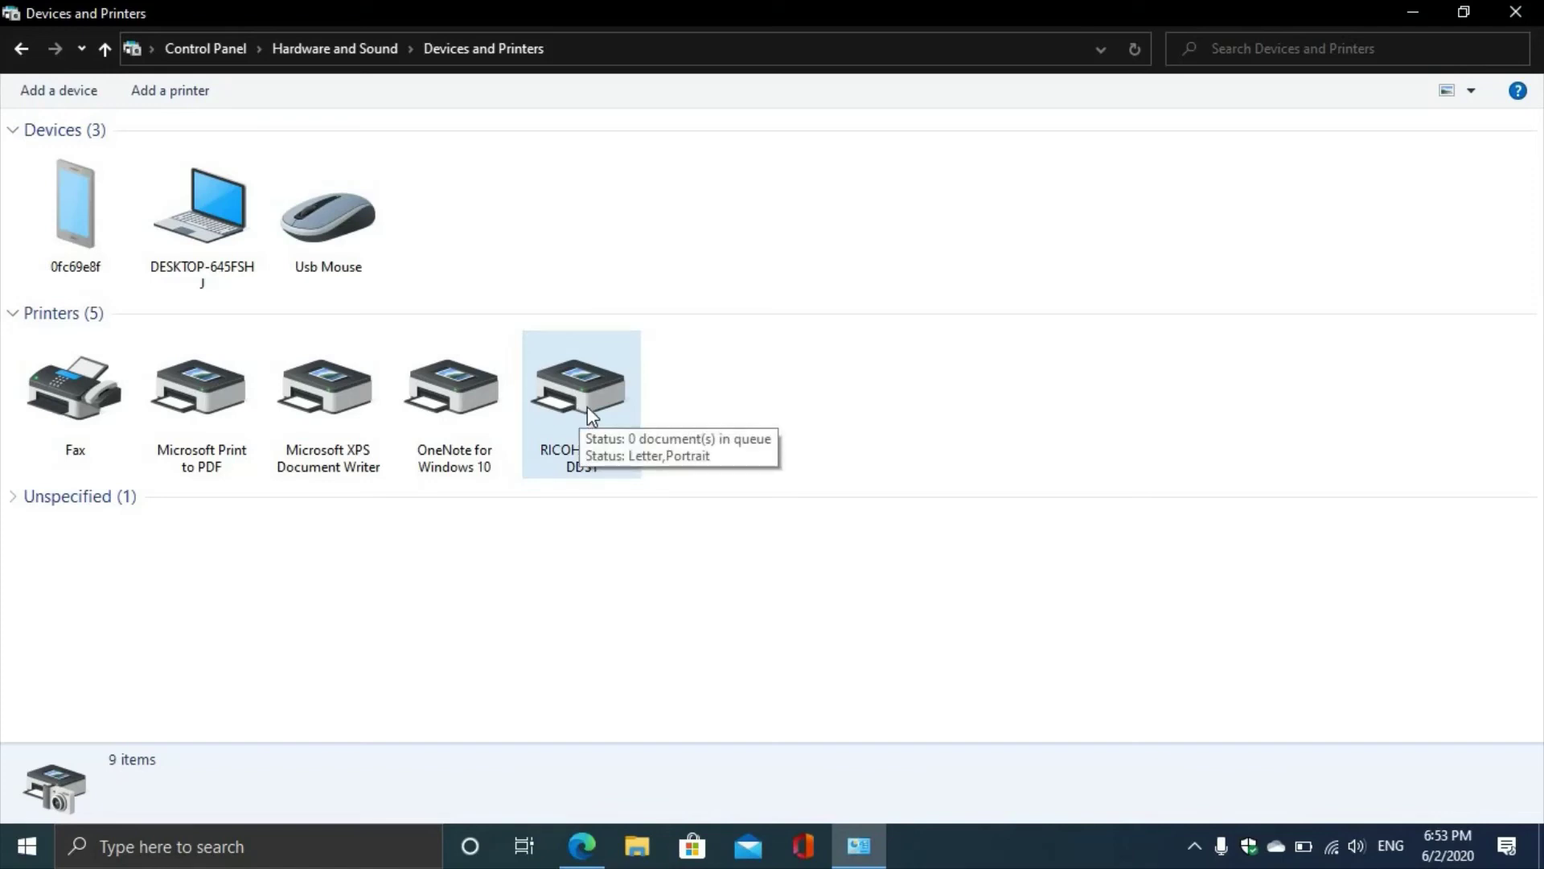
{"action": "right_click", "coordinate": [587, 407]}
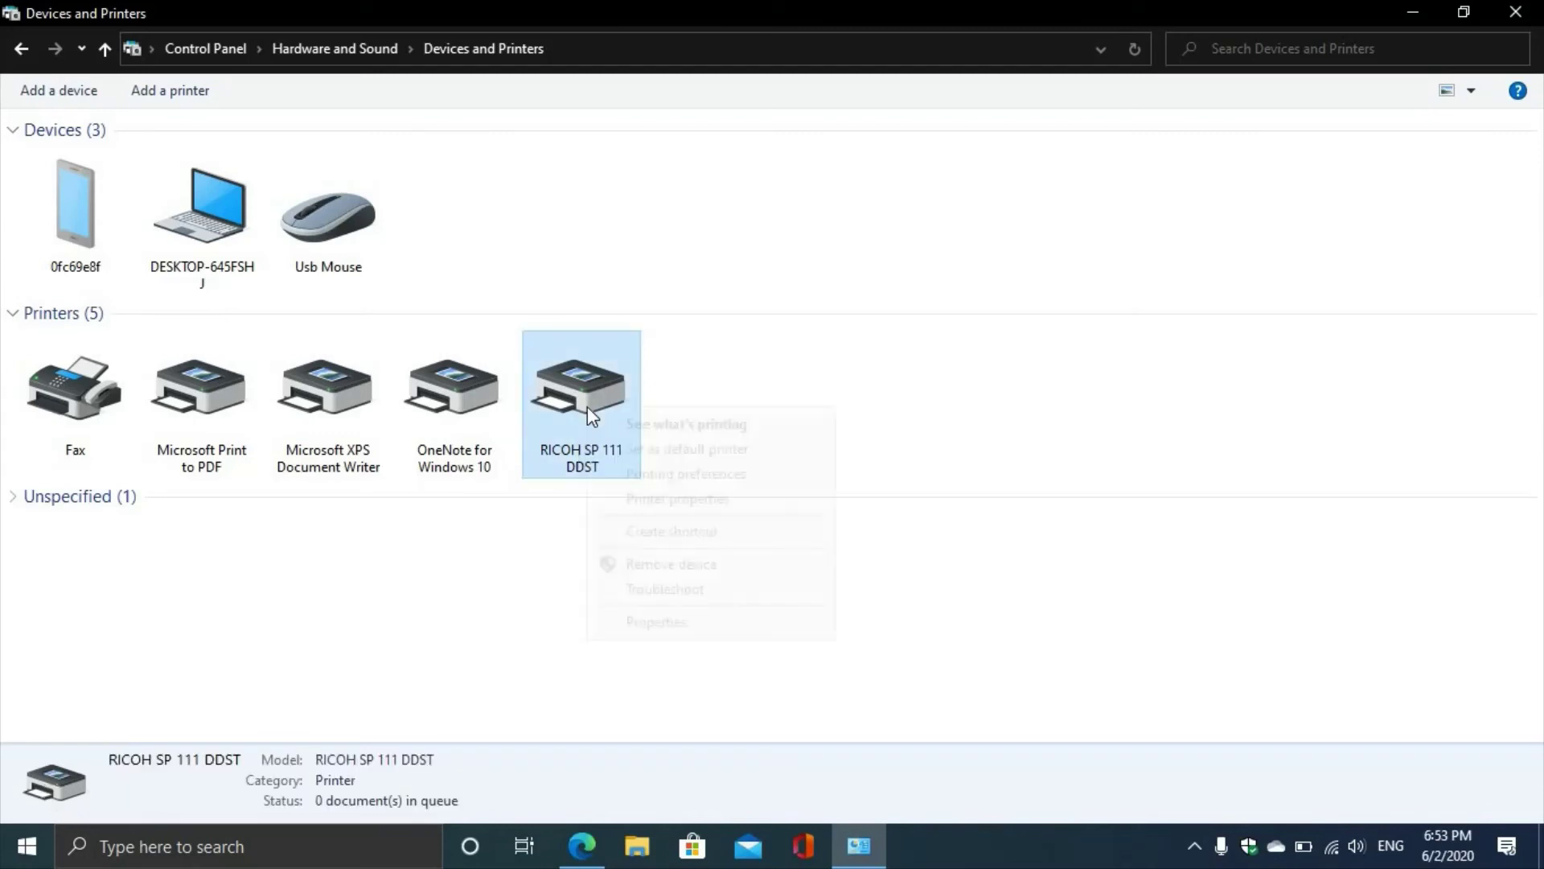
{"action": "left_click", "coordinate": [649, 591]}
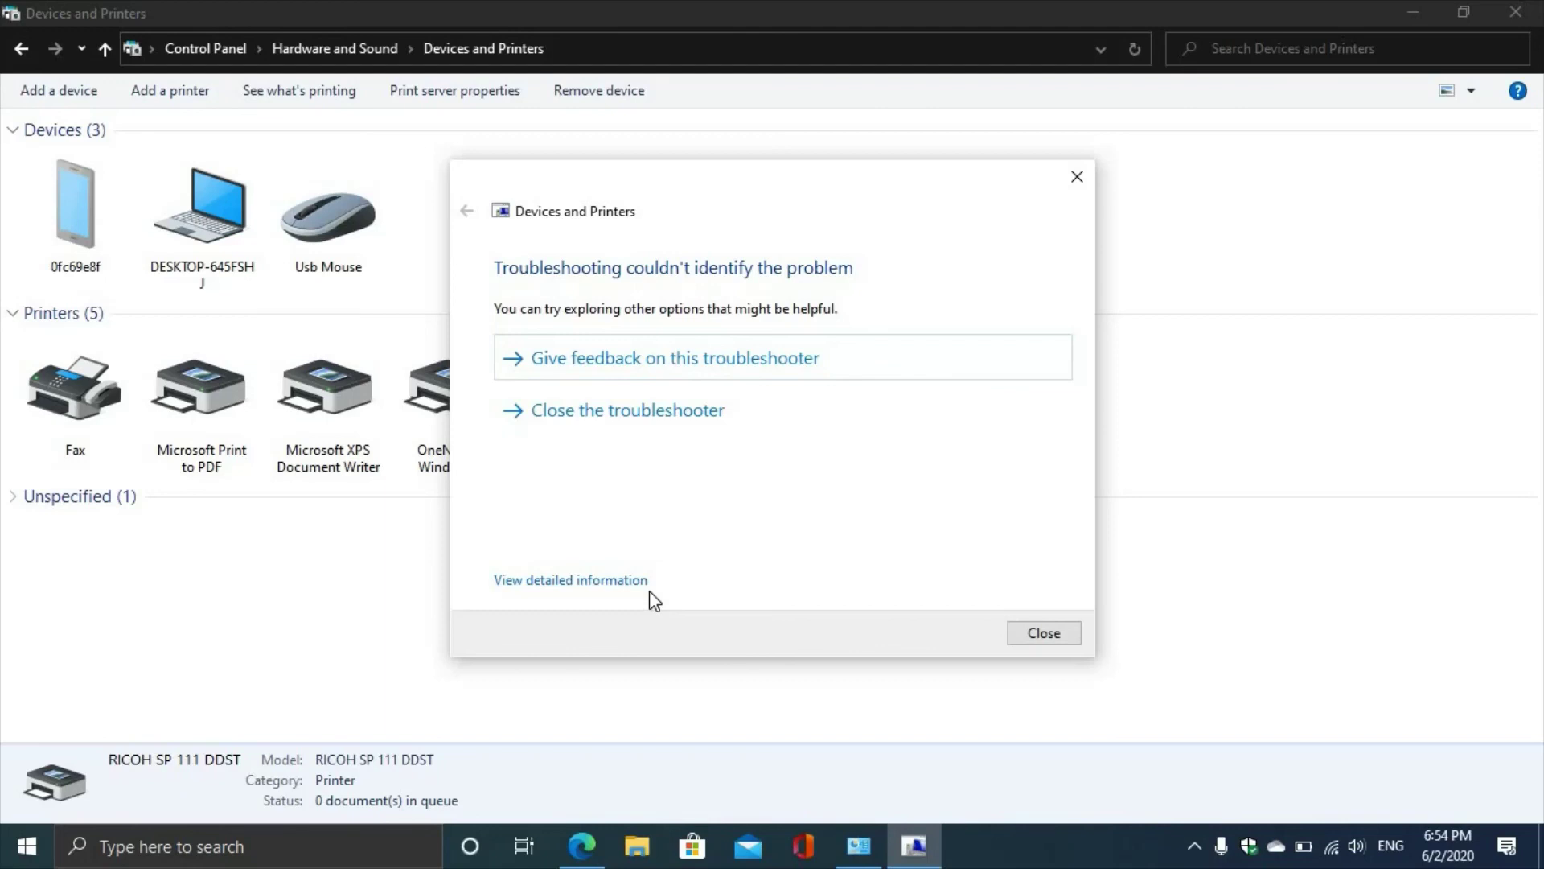
{"action": "key", "text": "Escape"}
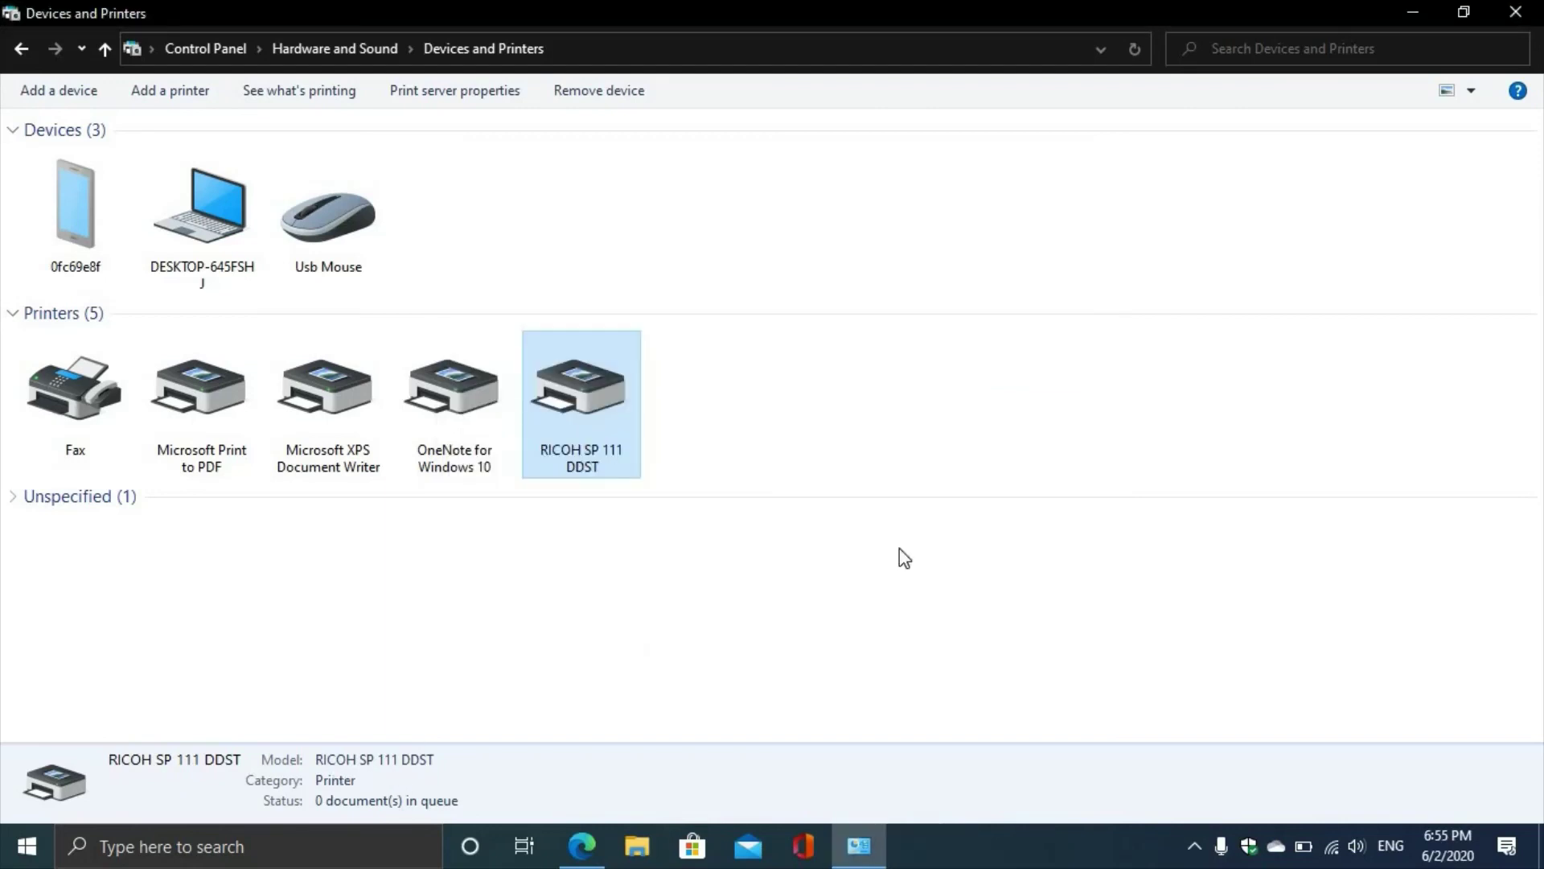
{"action": "left_click", "coordinate": [1514, 13]}
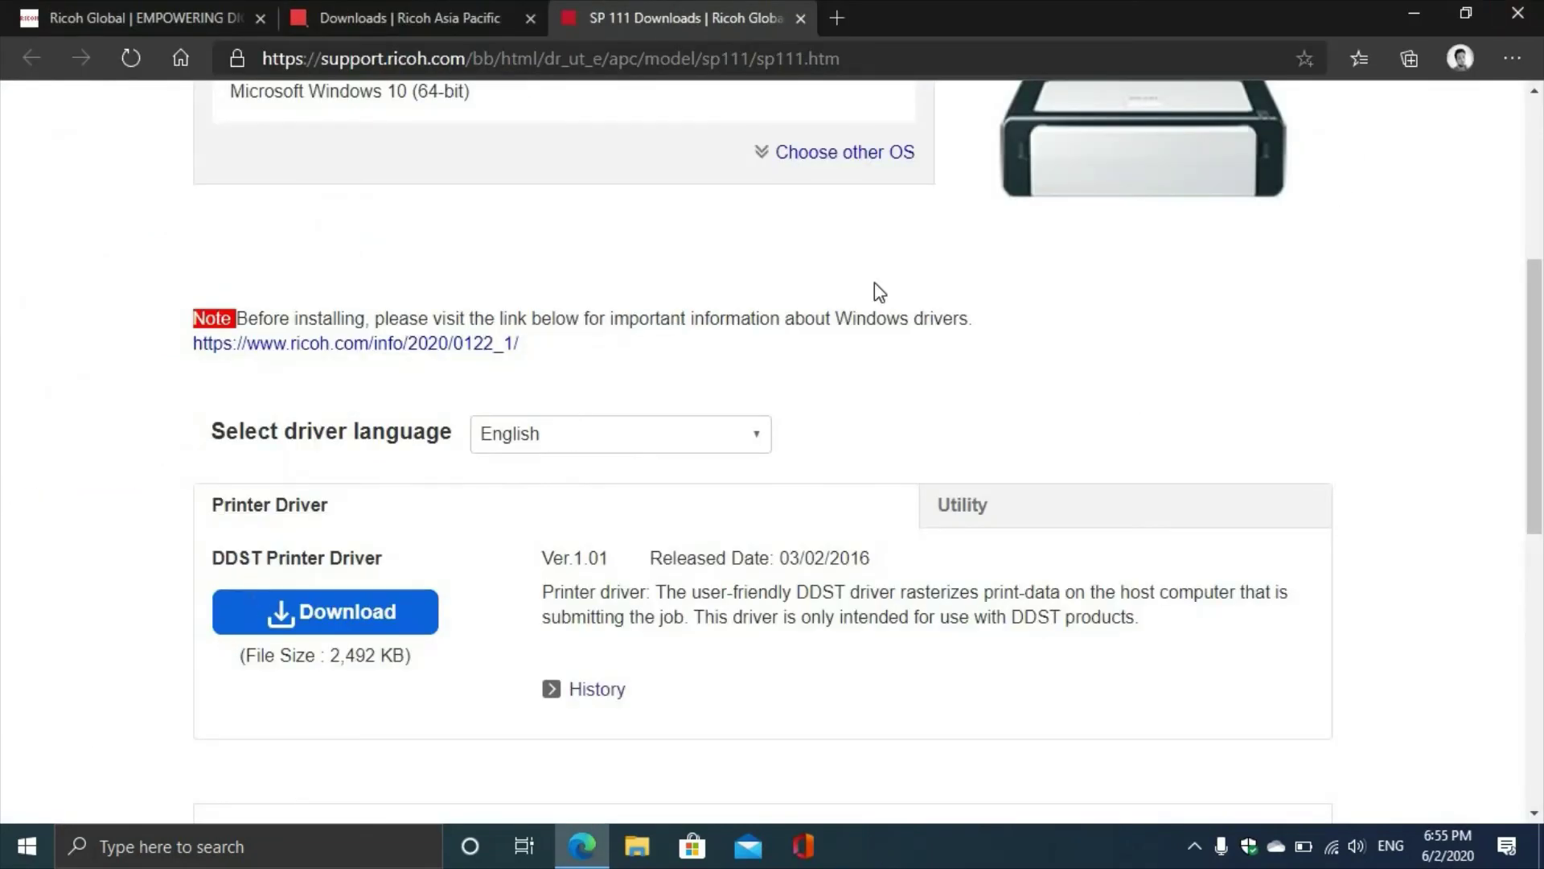